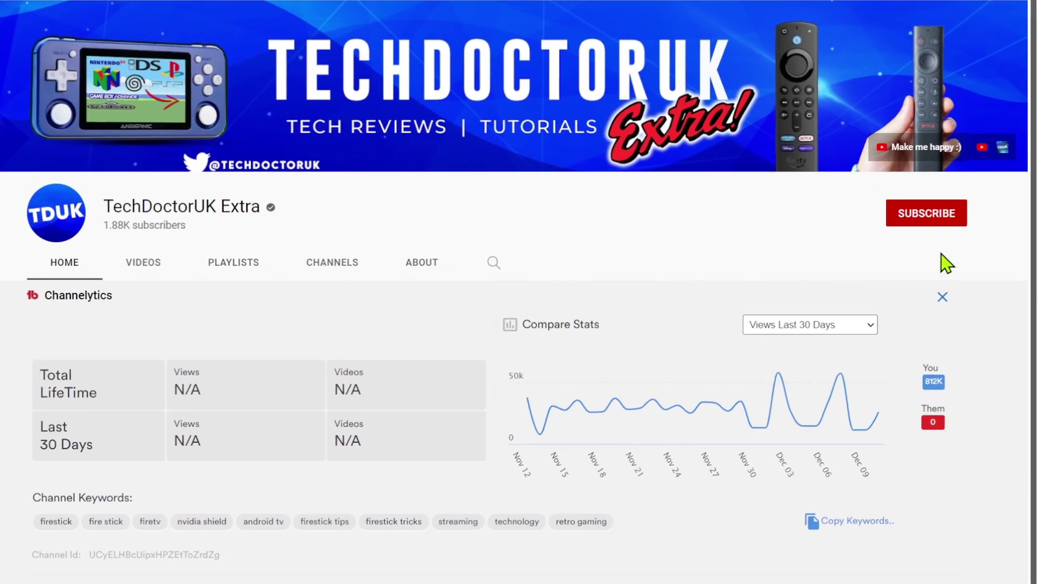
Subscribe to TechDoctorUK Extra and set its notification bell to All
click(917, 226)
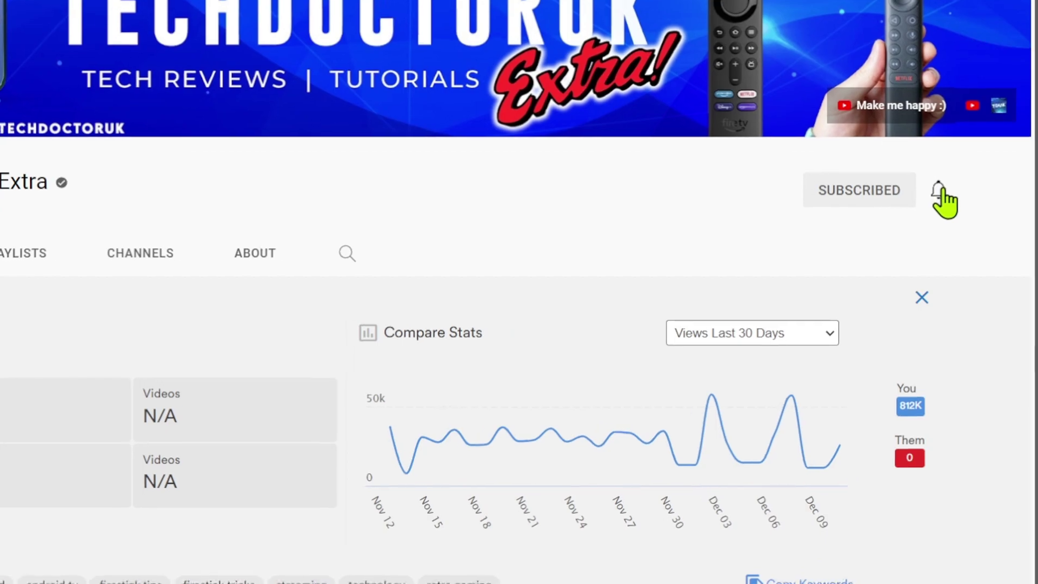
click(947, 202)
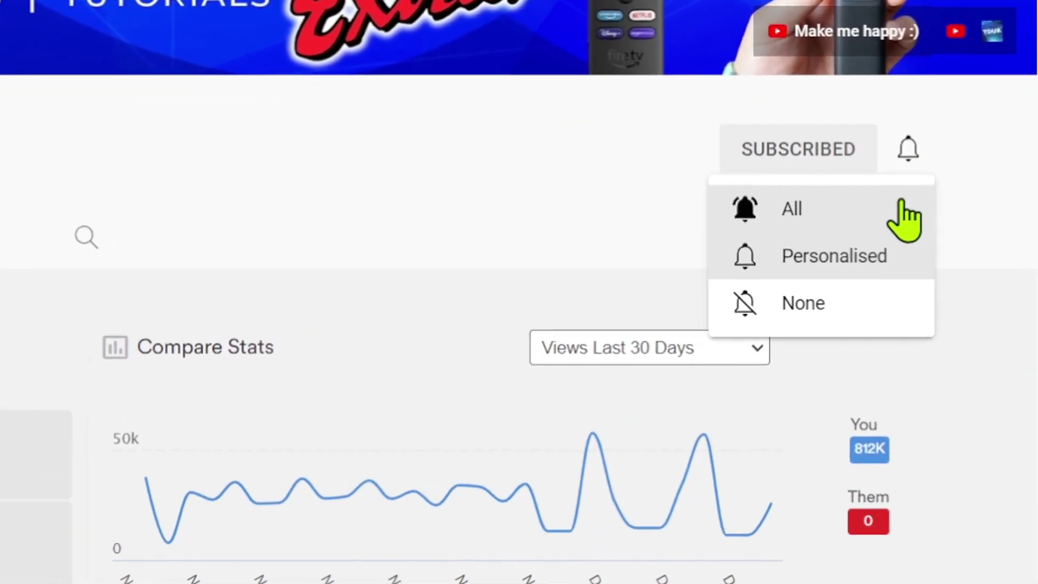
click(889, 198)
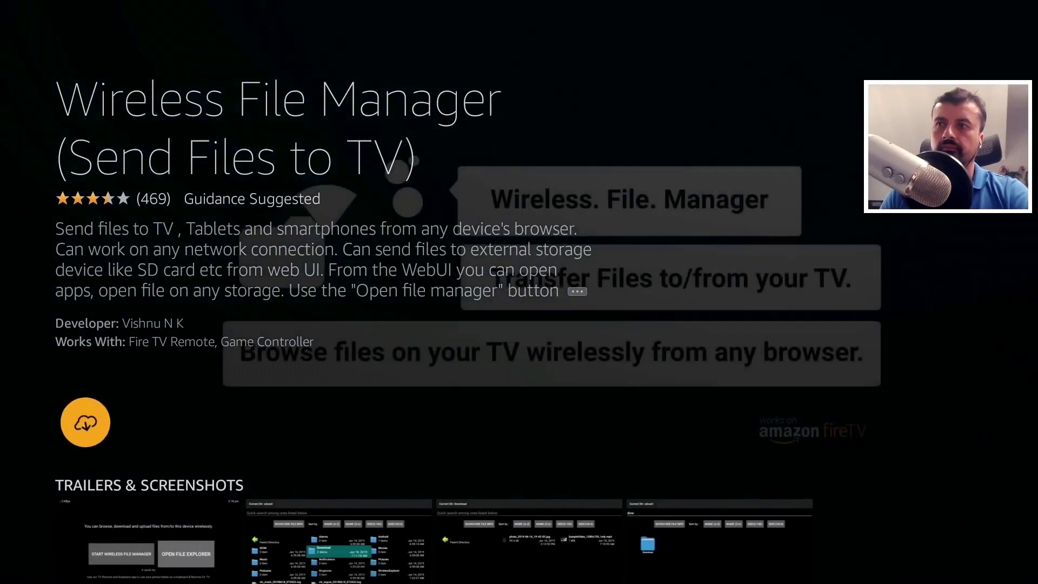
key(Return)
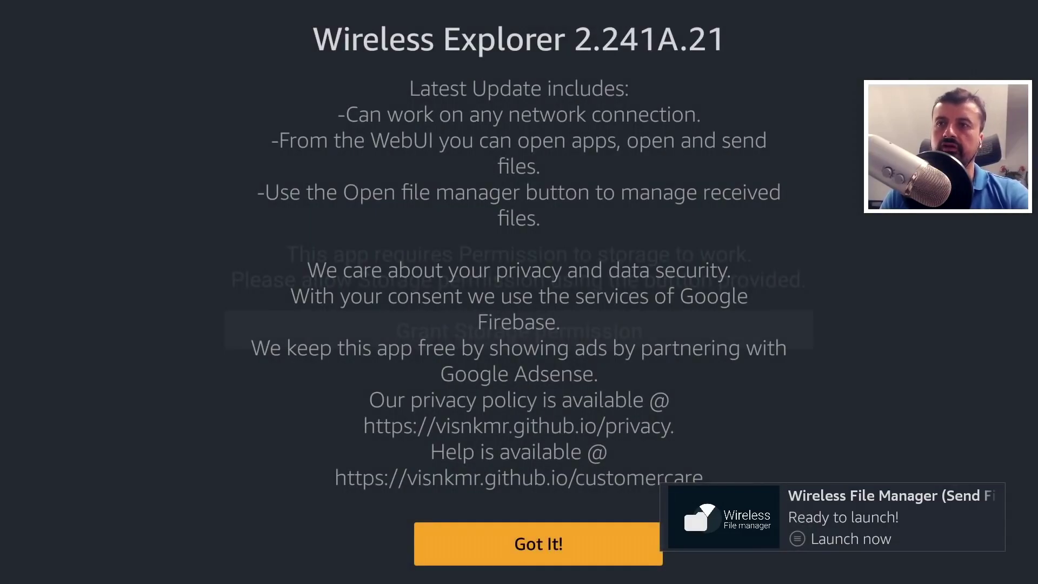
Dismiss the notice, allow storage access, and return focus to START WIRELESS FILE MANAGER
key(Return)
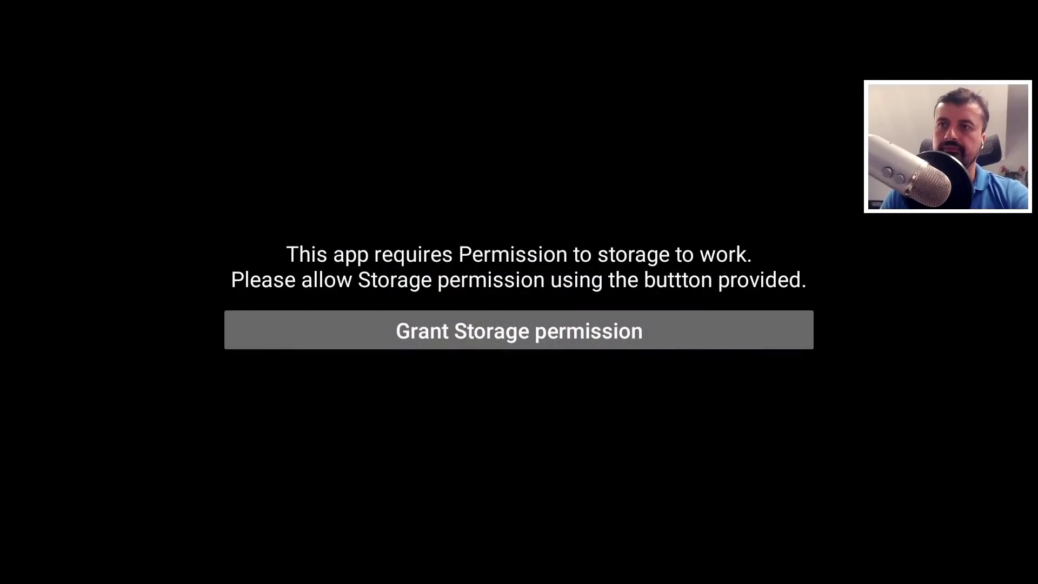
key(Return)
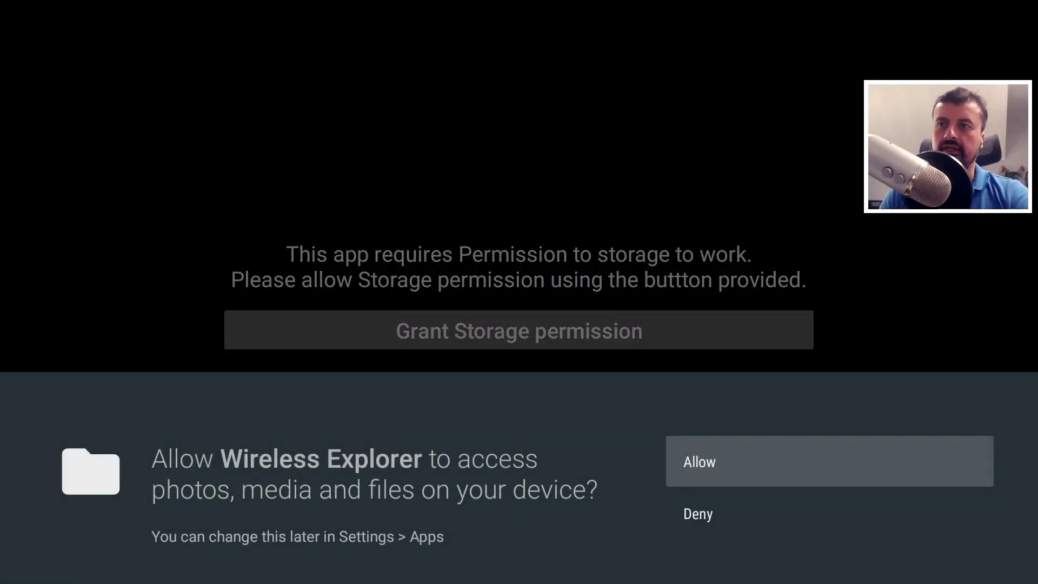
key(Return)
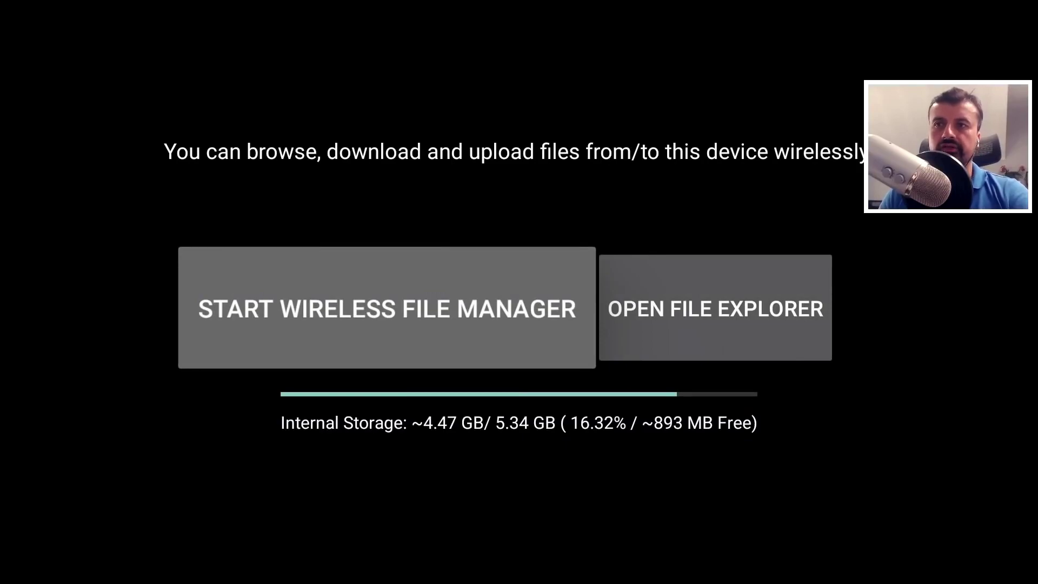
key(Right)
key(Left)
key(Right)
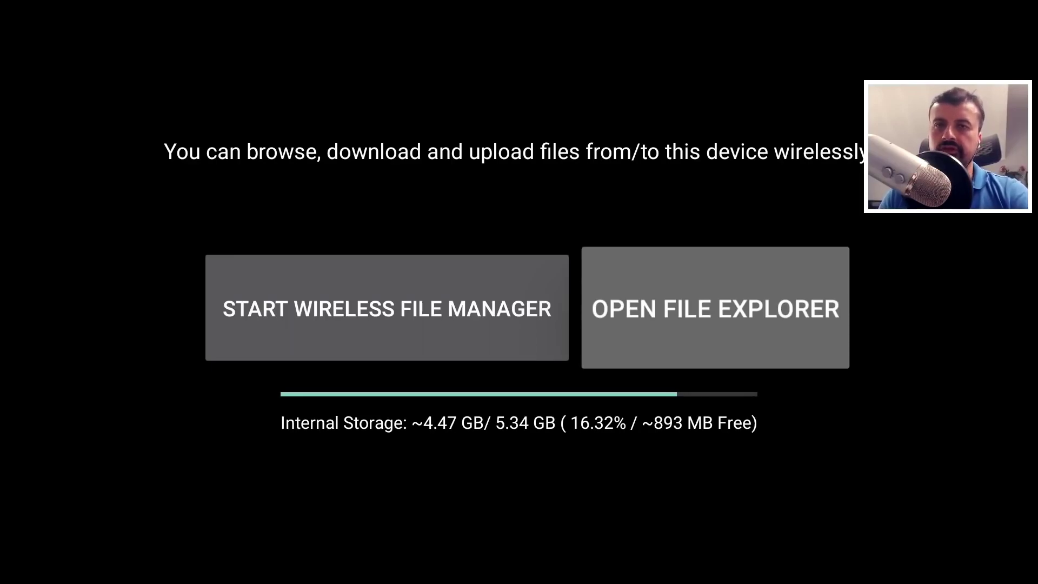
click(387, 308)
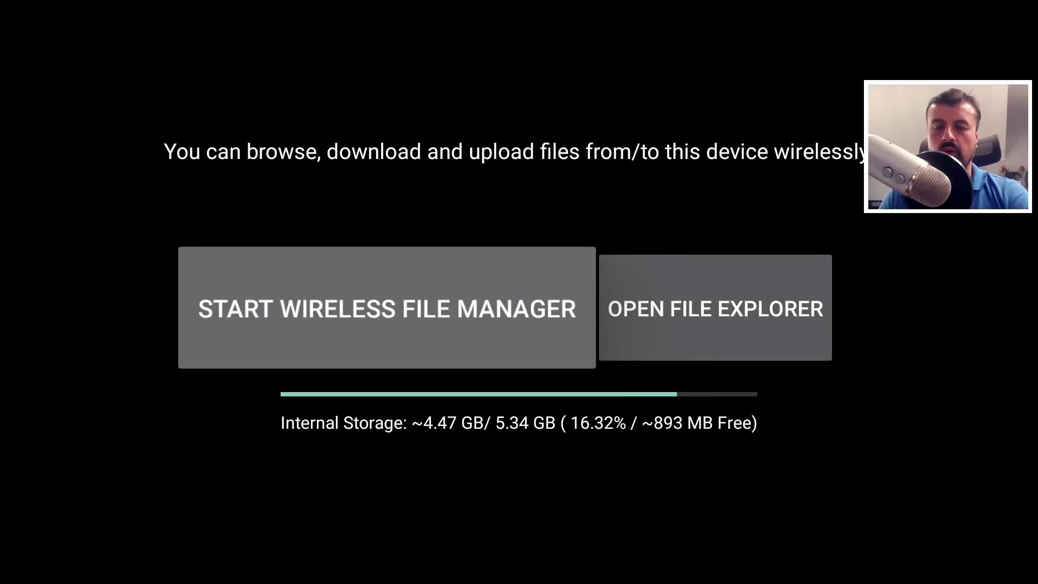
key(Return)
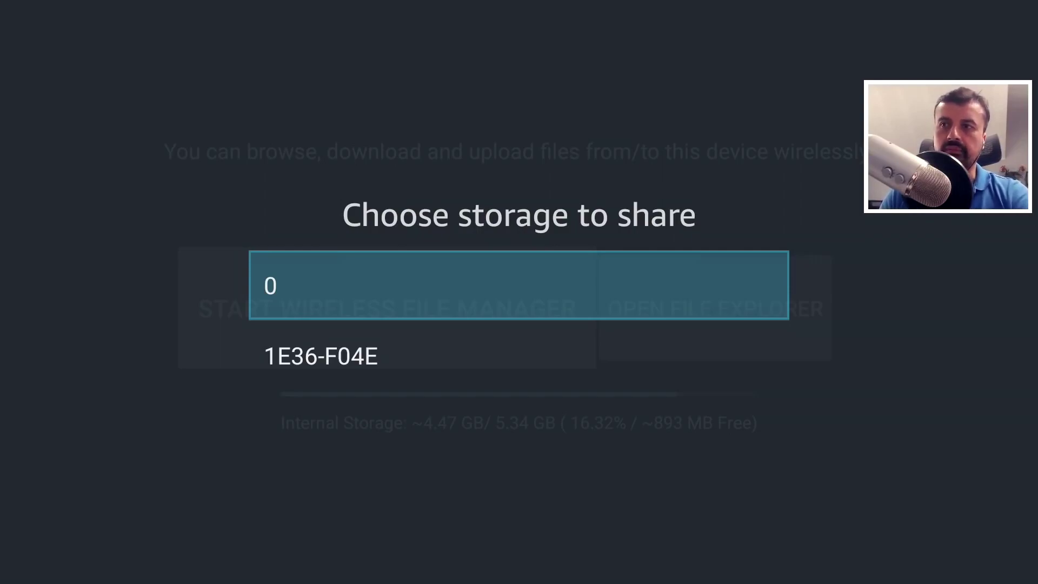
key(Down)
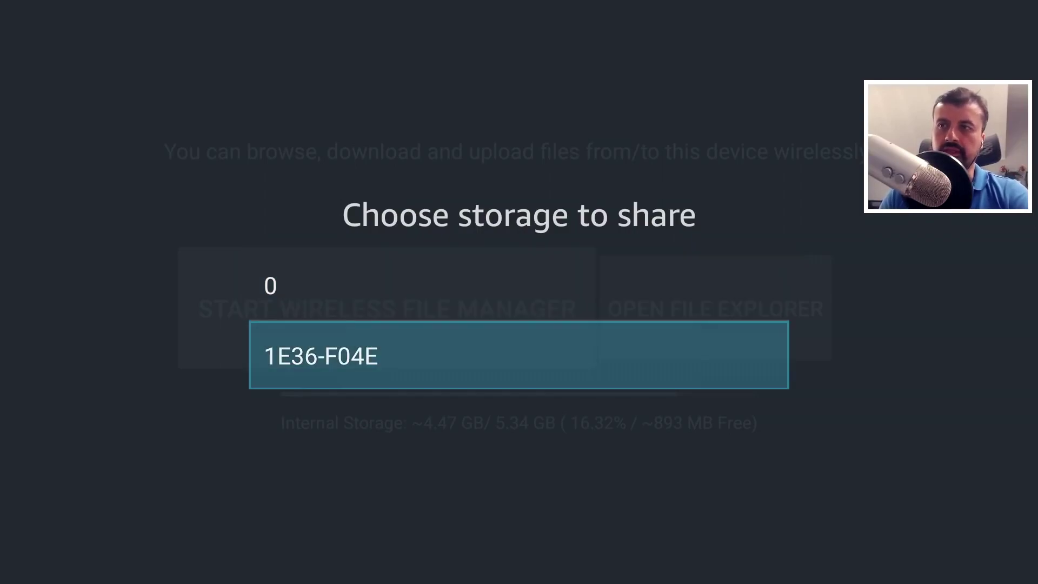
key(Up)
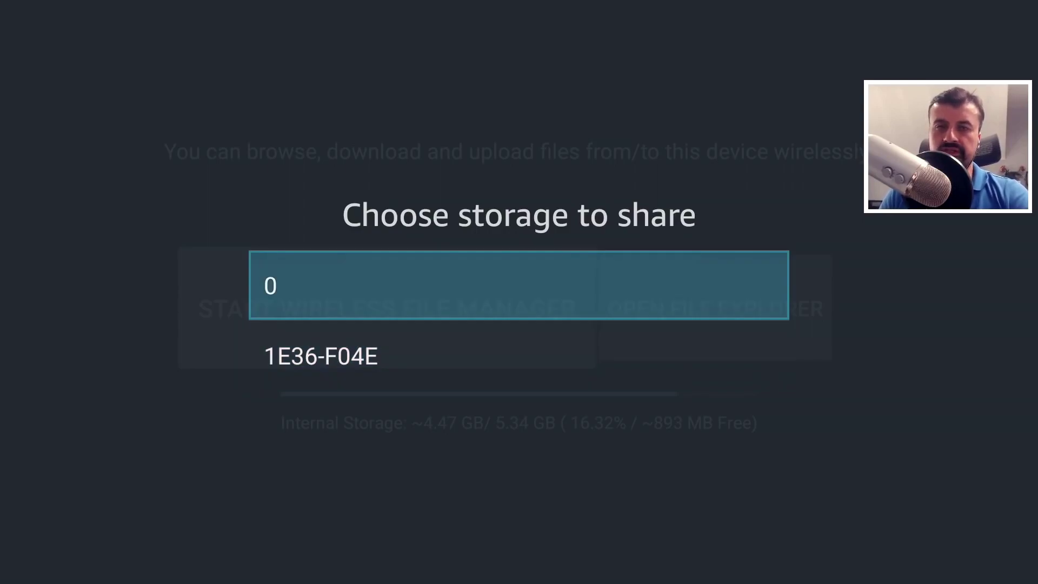
key(Down)
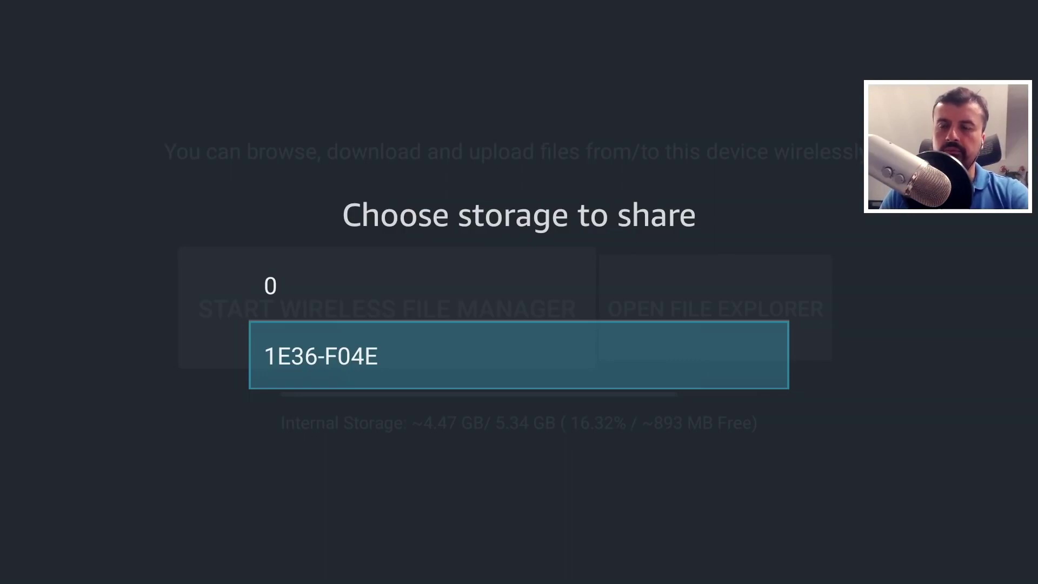
key(Up)
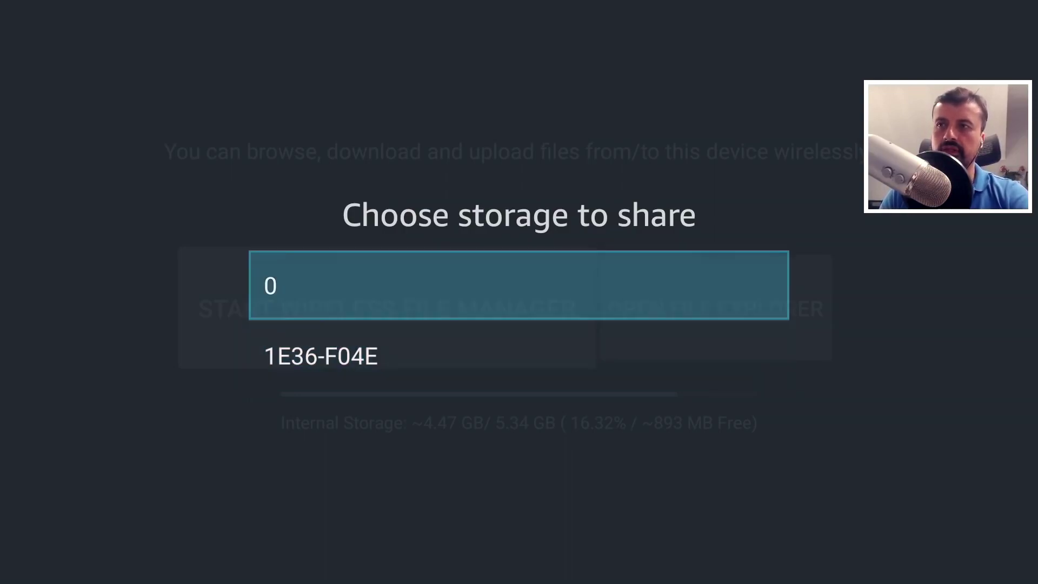
key(Return)
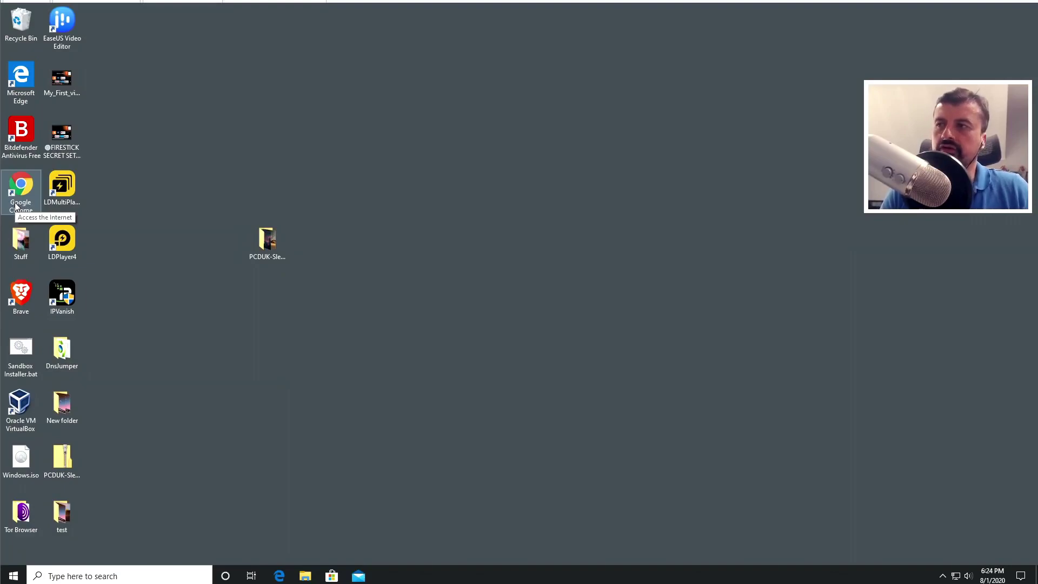
Launch Chrome and load 192.168.0.94:8080
double_click(20, 204)
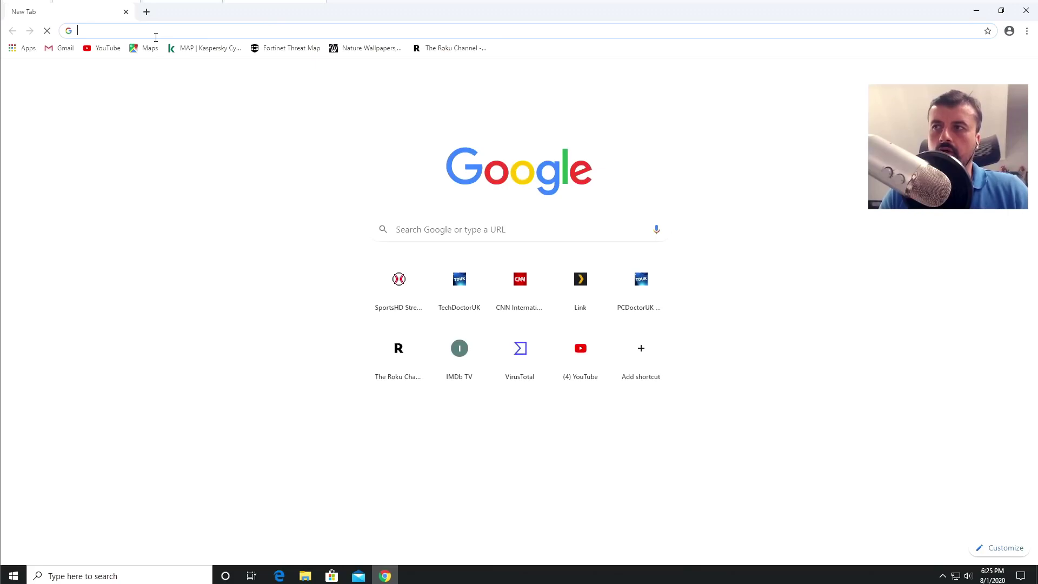
click(156, 37)
text(192)
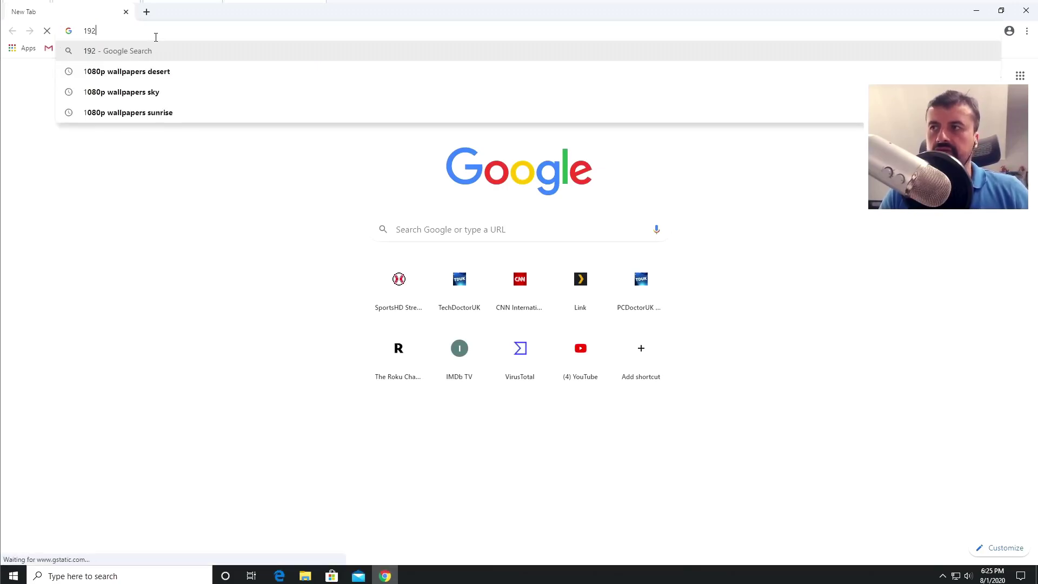
text(.168.0.9)
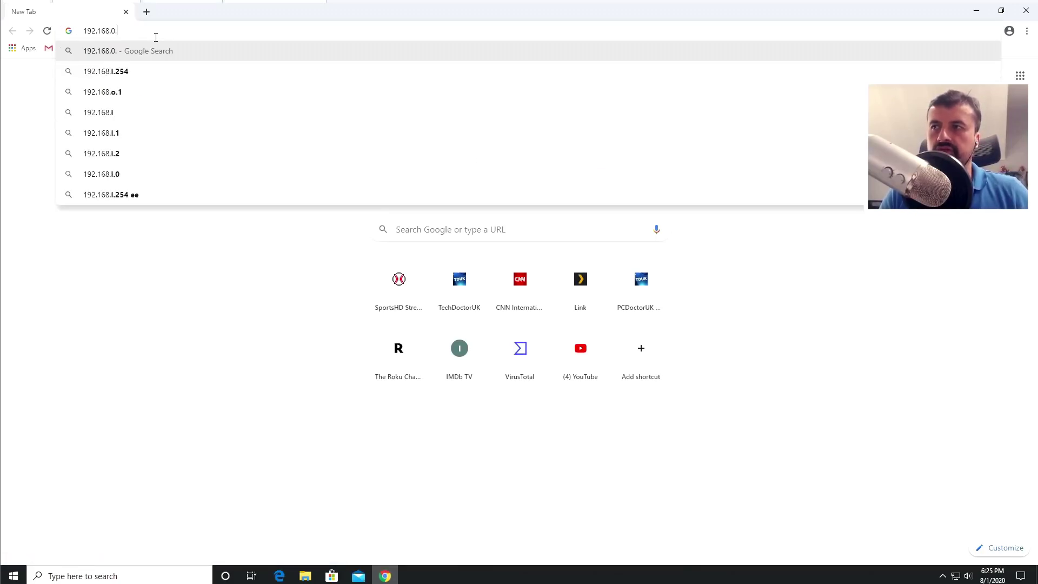
text(4)
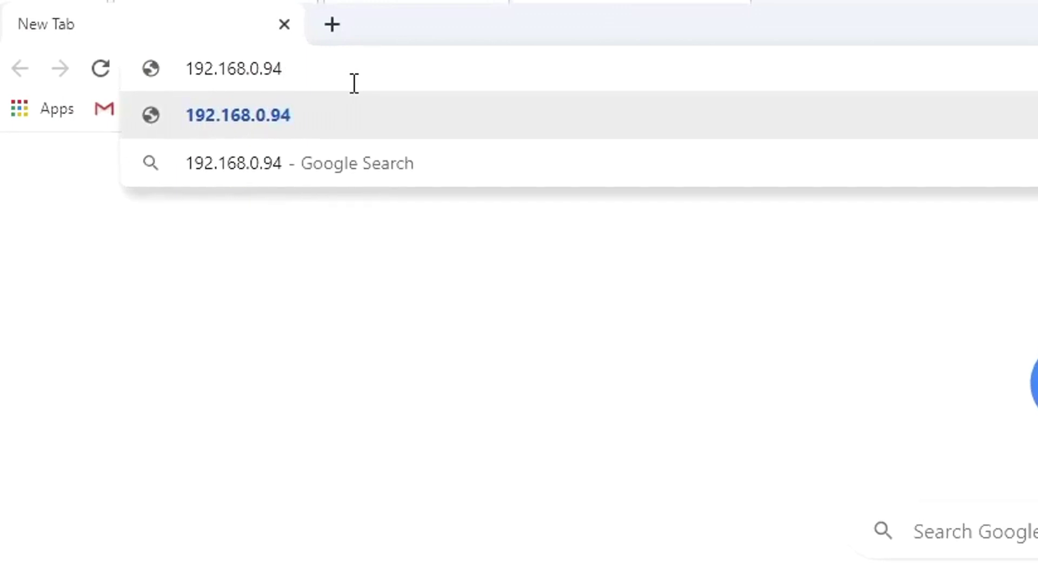
text(:8080)
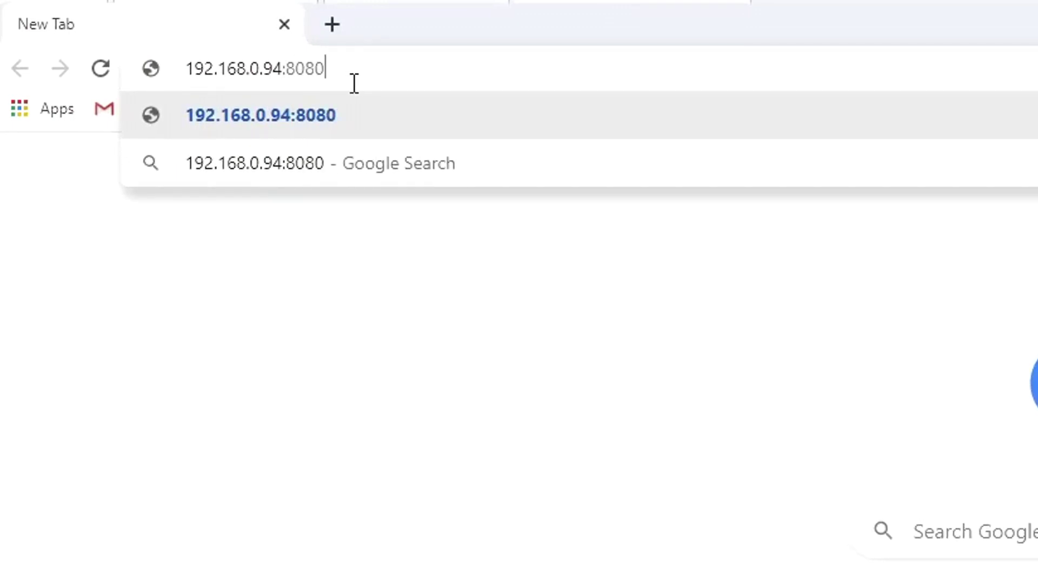
key(Return)
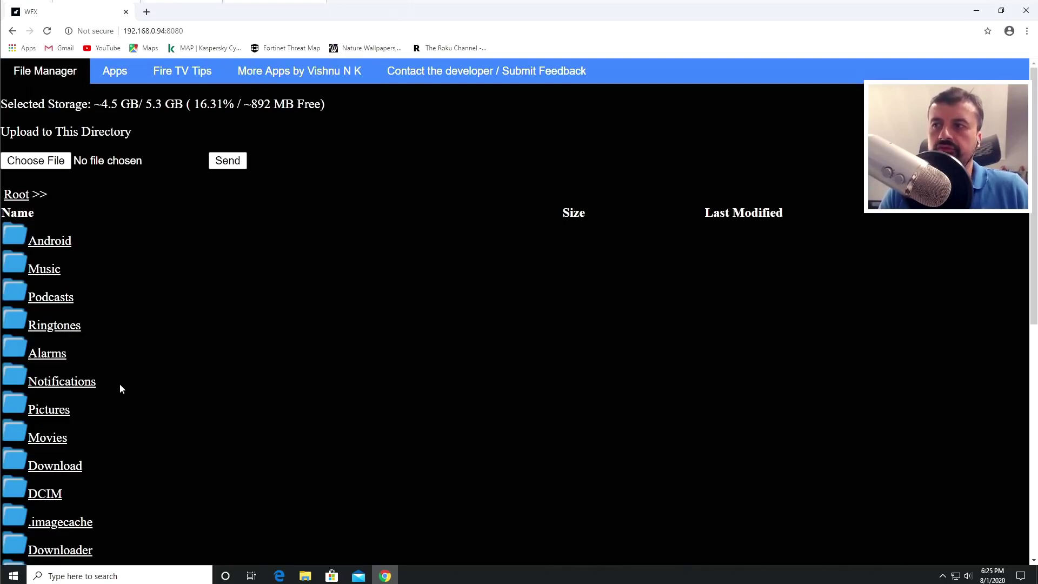
Browse from the root to the Downloader folder and download peacocktv-Atv.apk to the PC
click(46, 468)
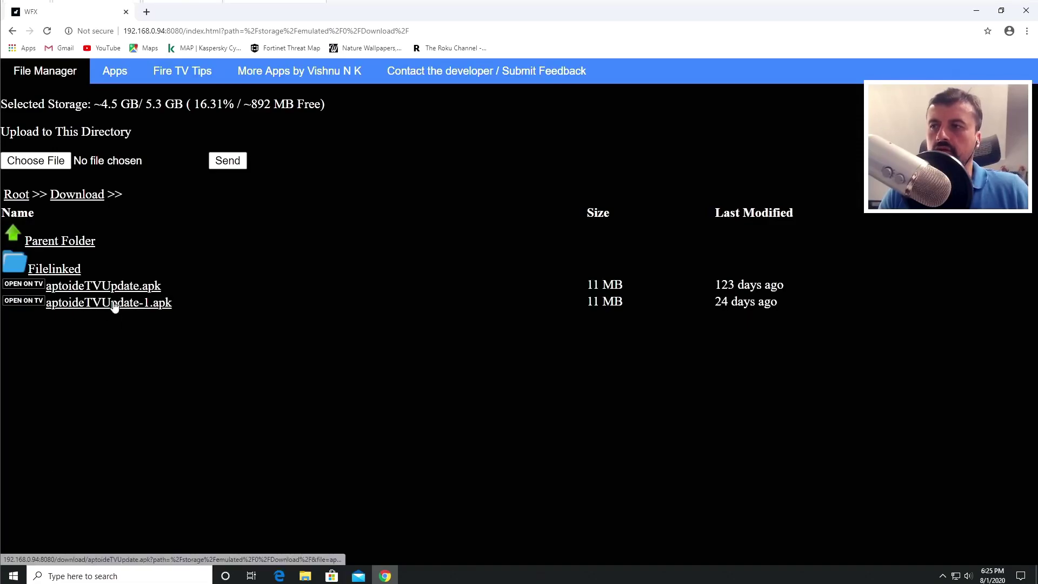
click(56, 243)
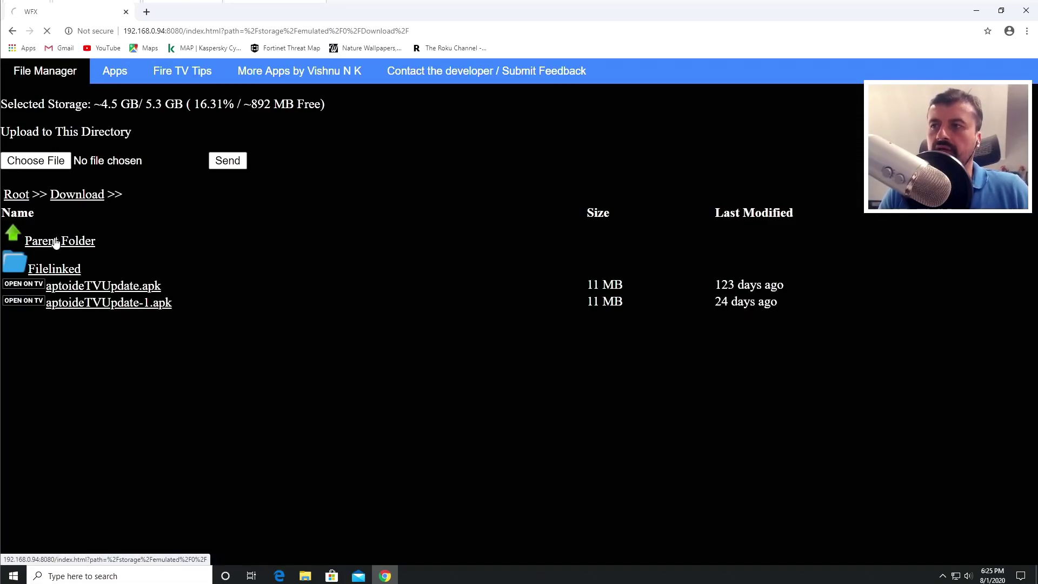
scroll(194, 257, down, 2)
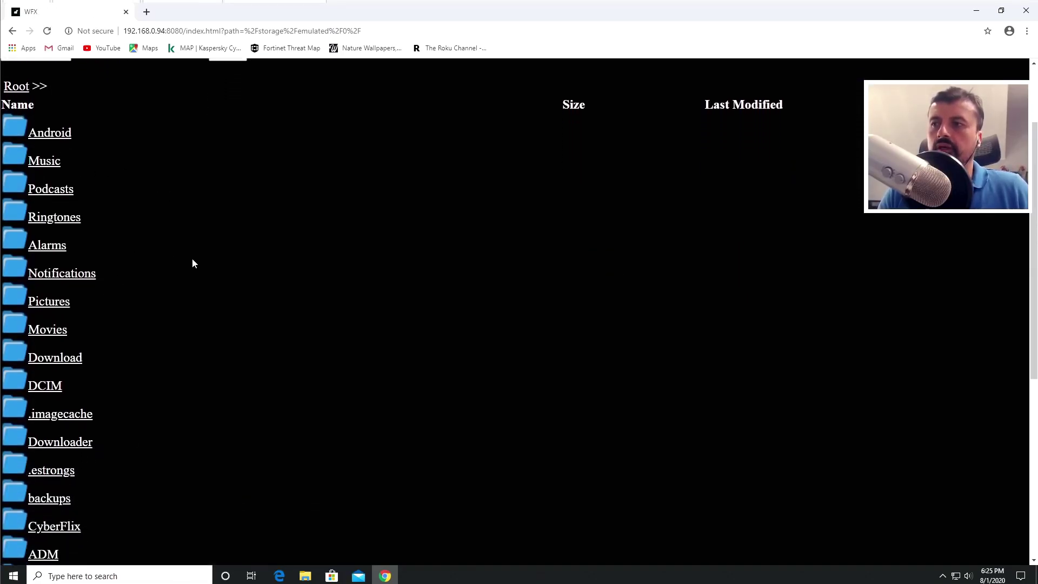
scroll(192, 259, down, 2)
click(74, 342)
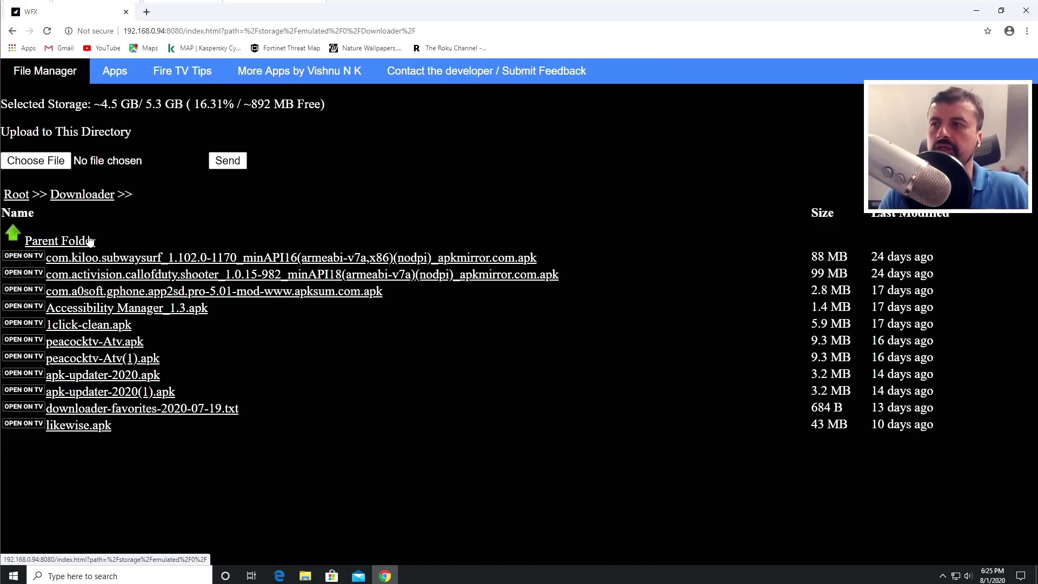
click(263, 301)
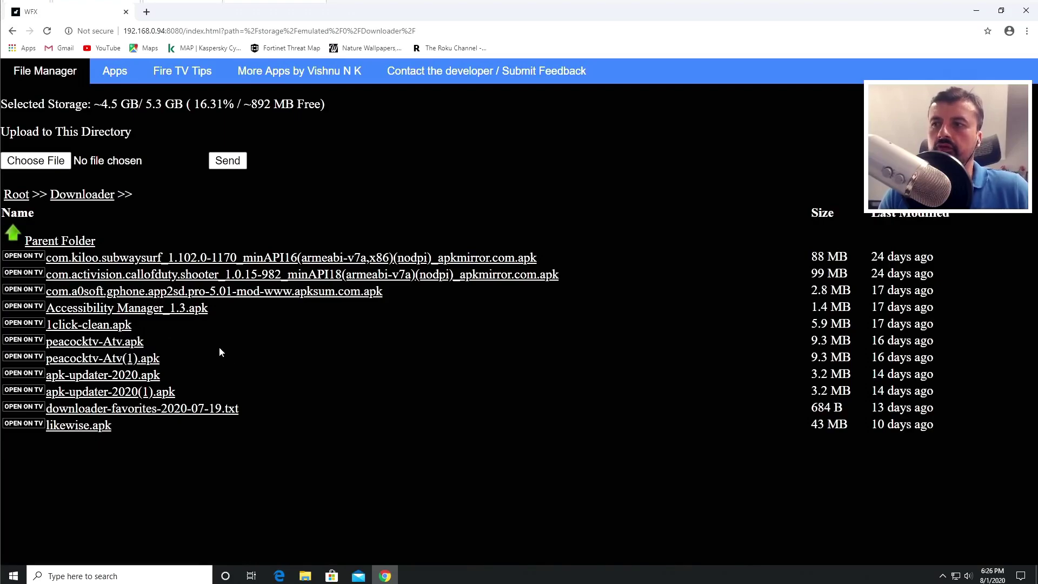
click(72, 344)
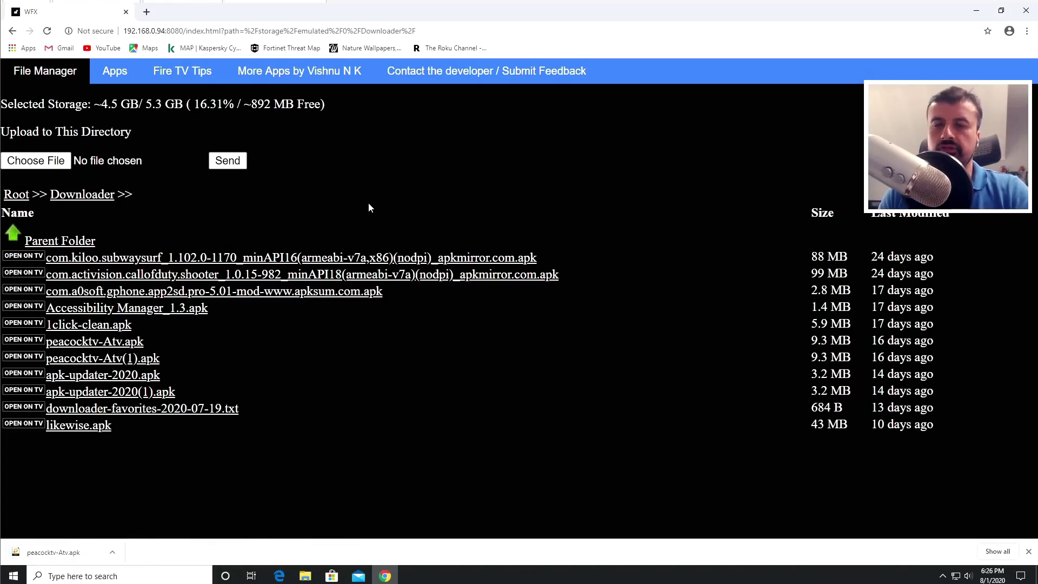
click(48, 165)
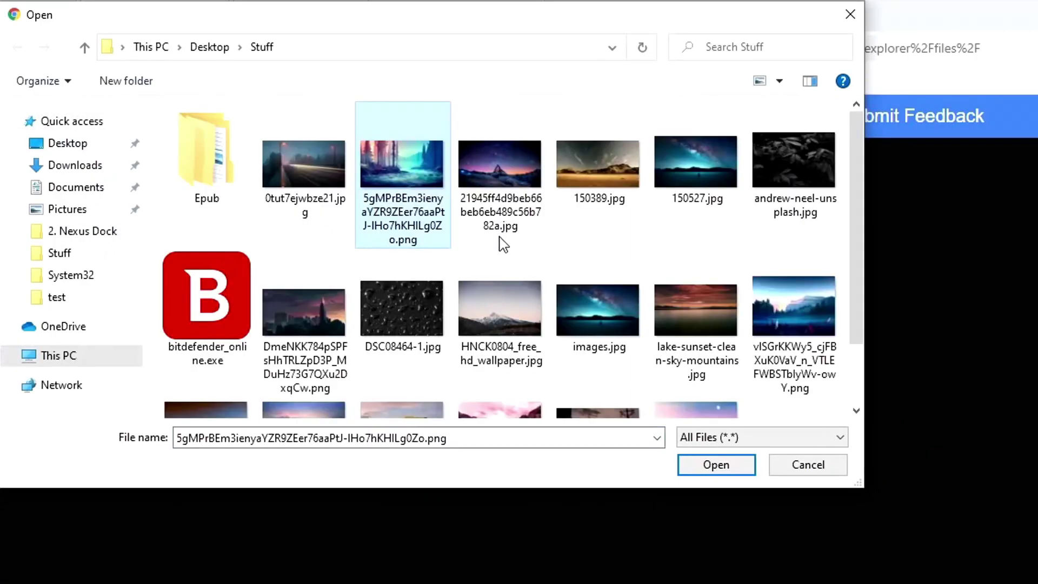
Upload the forest landscape PNG from Desktop\Stuff to the Fire TV
click(728, 474)
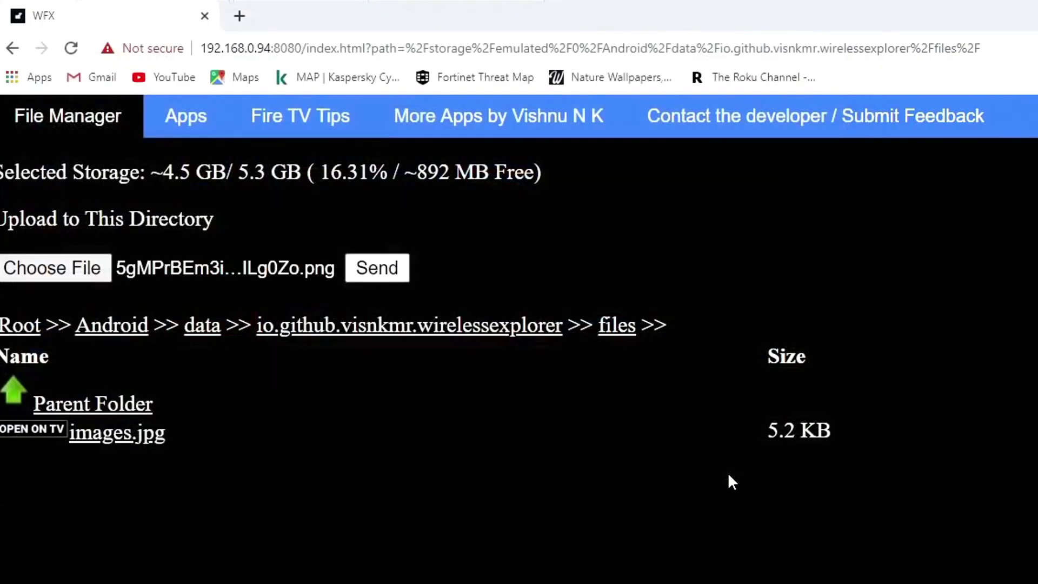
click(399, 274)
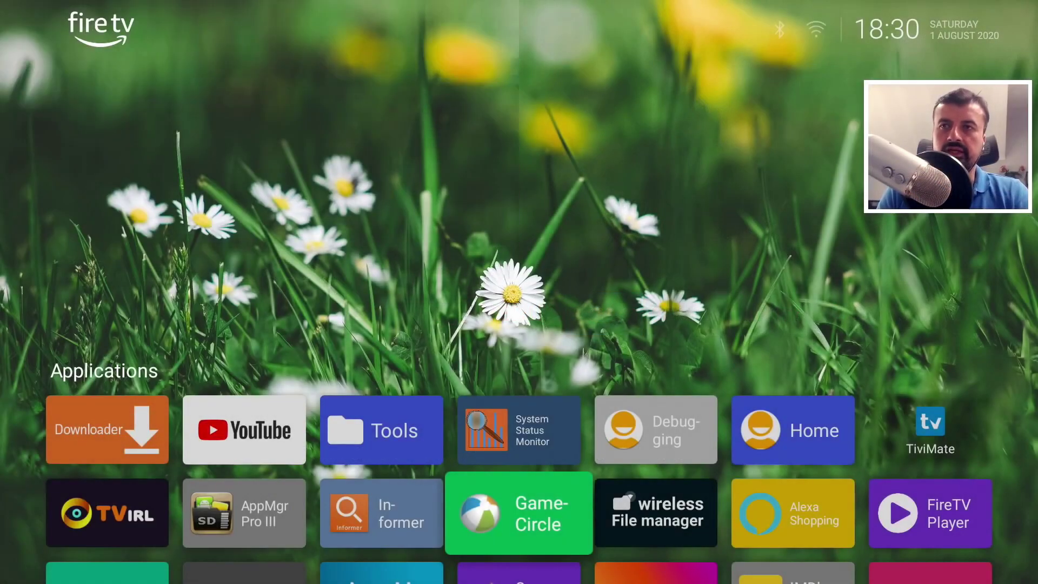
Open Wolf Launcher's wallpaper settings and start browsing internal storage for an image
key(Menu)
key(Down)
key(Down)
key(Down)
key(Down)
key(Down)
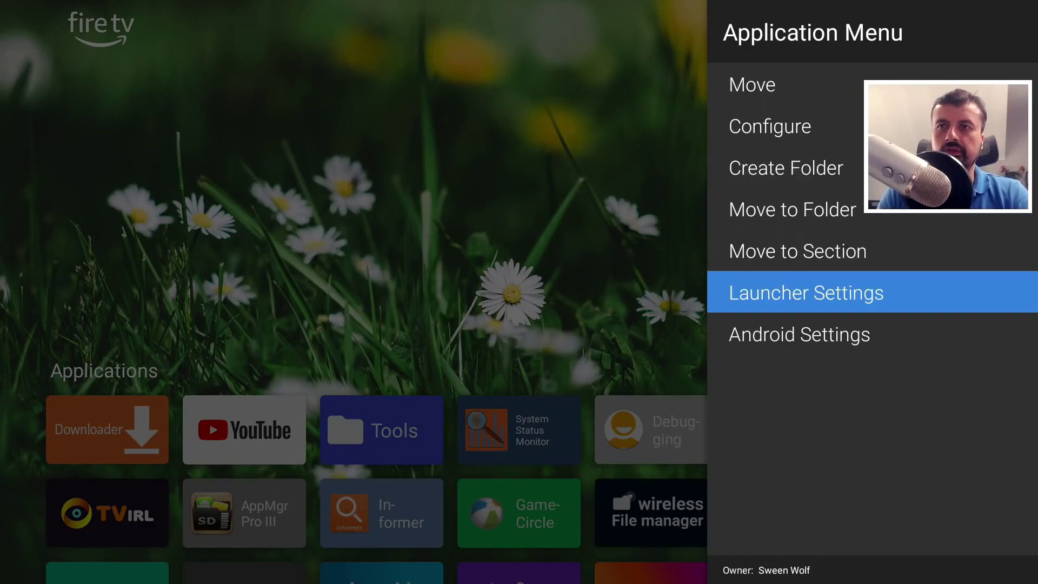
key(Return)
key(Down)
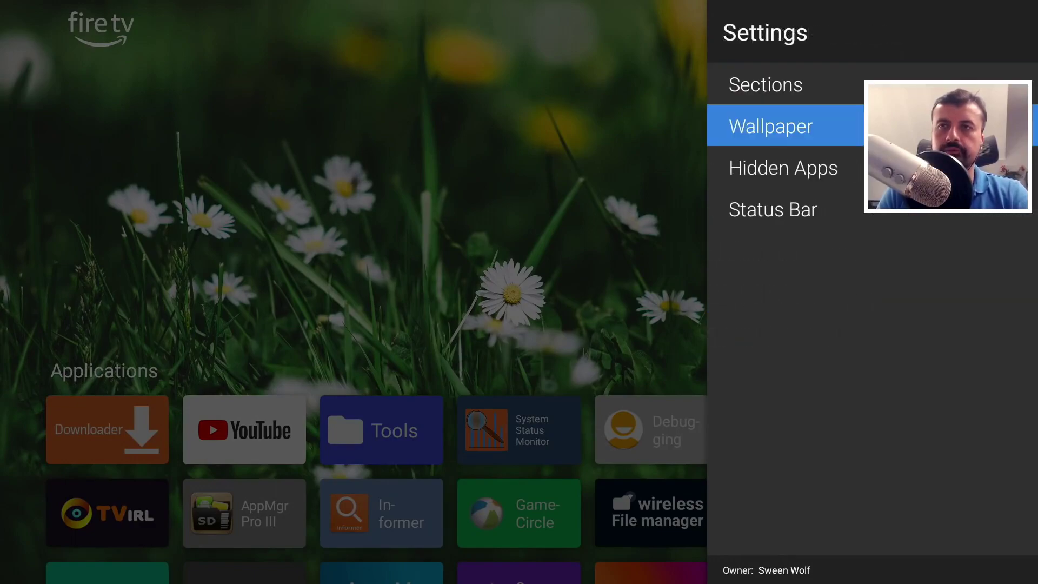
key(Return)
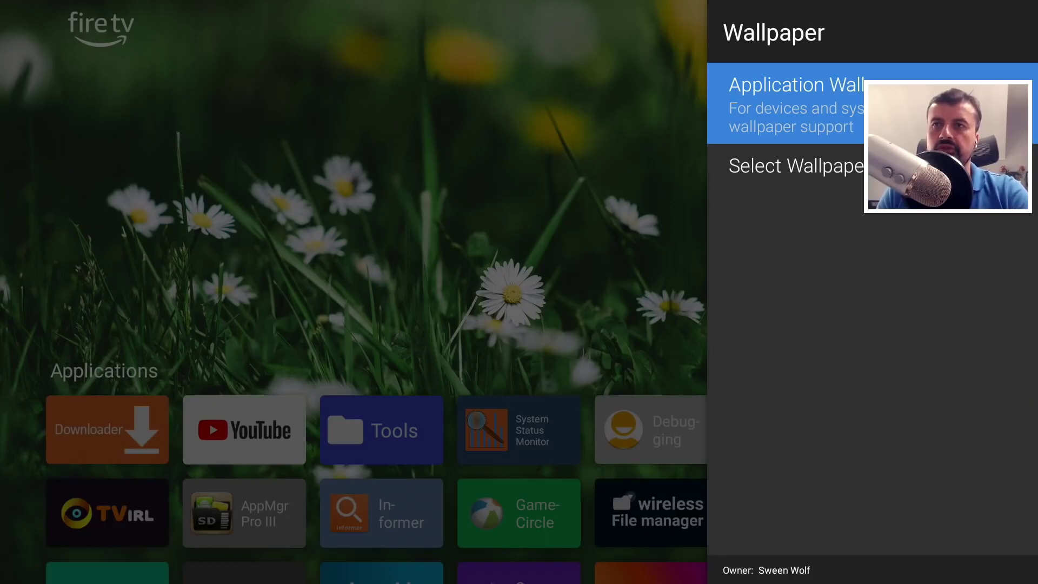
key(Down)
key(Escape)
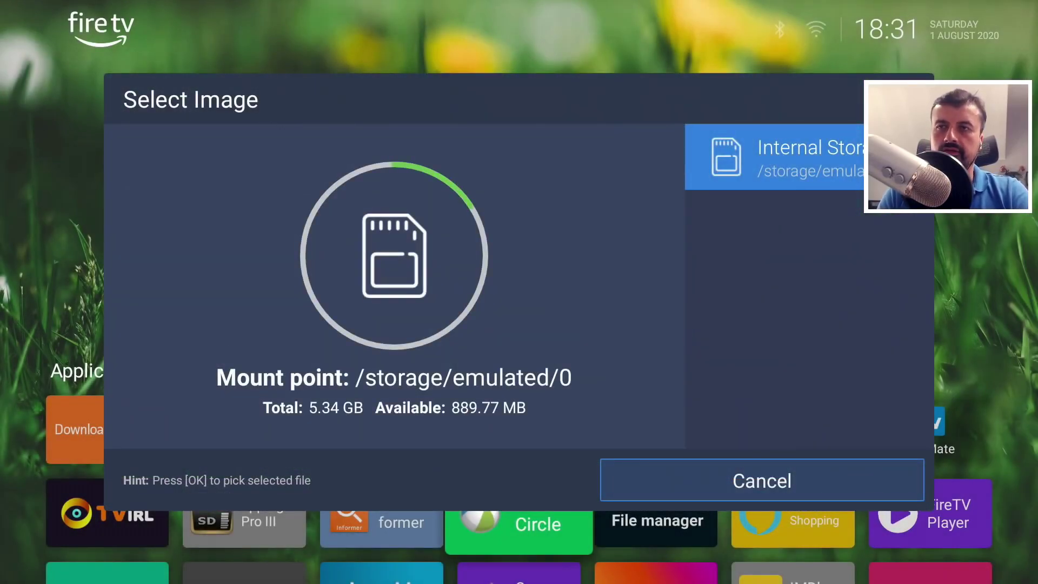
key(Return)
Navigate into the Android/data folder
key(Down)
key(Down)
key(Down)
key(Down)
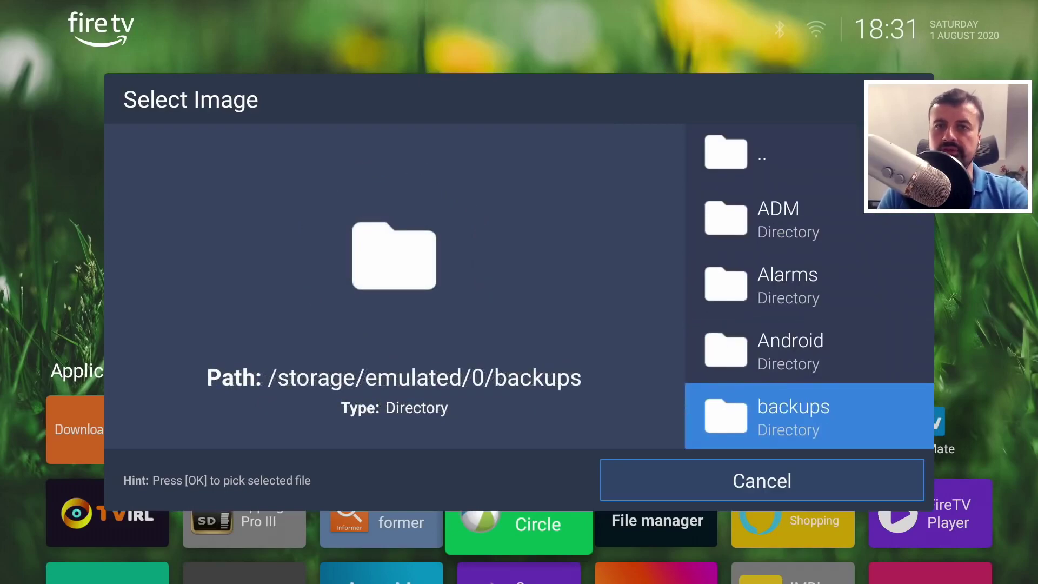
key(Down)
key(Up)
key(Up)
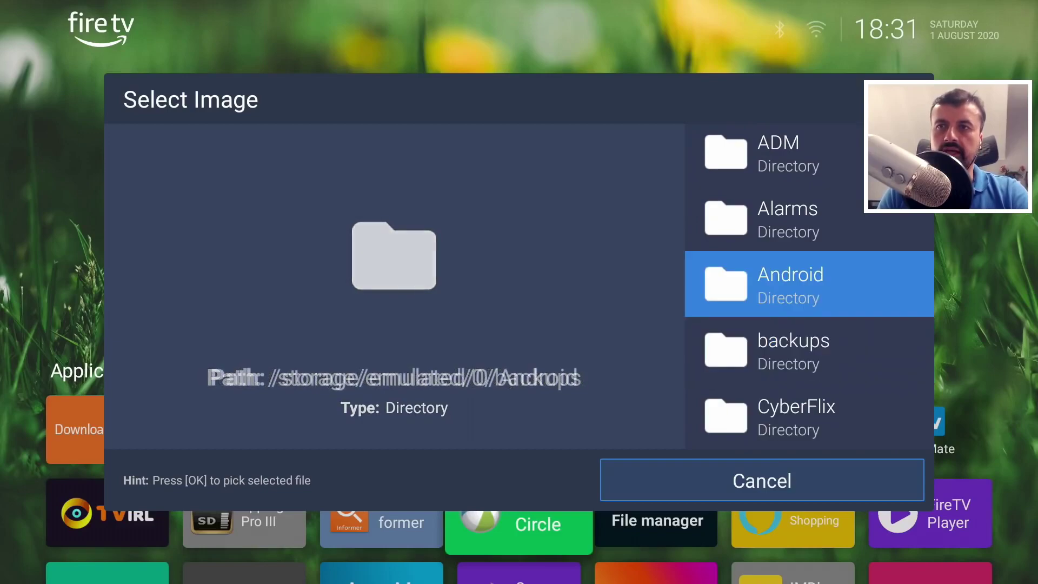
key(Return)
key(Down)
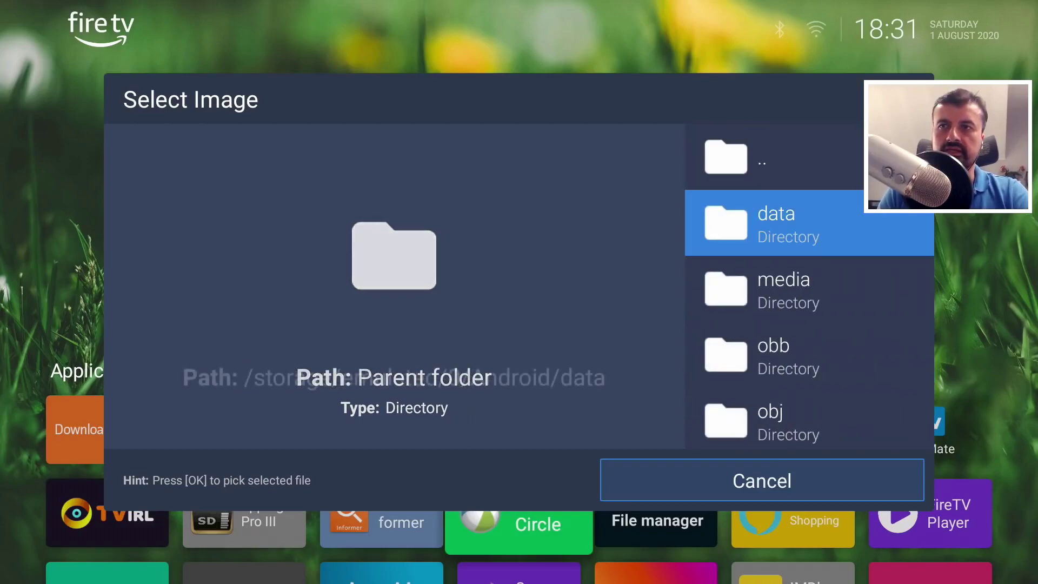
key(Return)
key(Down)
key(Down)
key(Down)
key(Down)
key(Down)
key(Down)
key(Down)
key(Down)
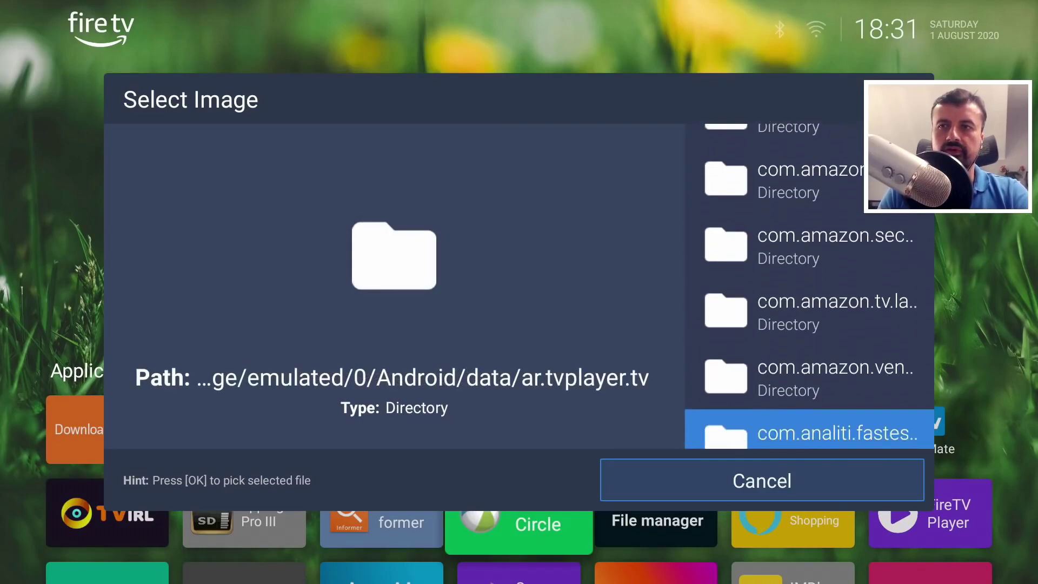
key(Down)
key(Down)
key(Down)
key(Down)
key(Down)
key(Down)
key(Down)
key(Down)
key(Down)
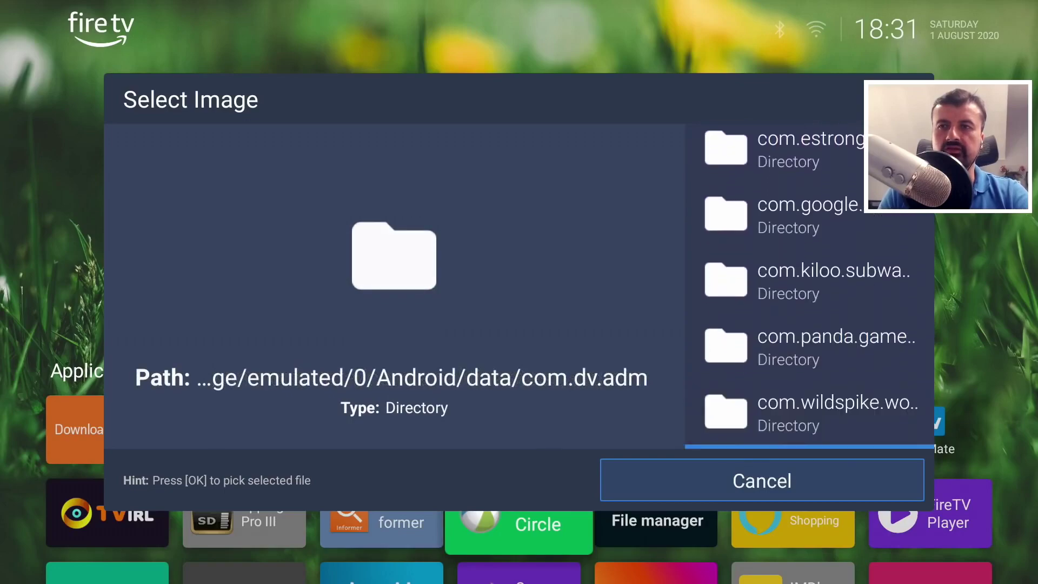
Open io.github.visnkmr.wirelessexplorer/files and set the forest landscape PNG as wallpaper
key(Down)
key(Down)
key(Down)
key(Down)
key(Down)
key(Up)
key(Up)
key(Return)
key(Down)
key(Return)
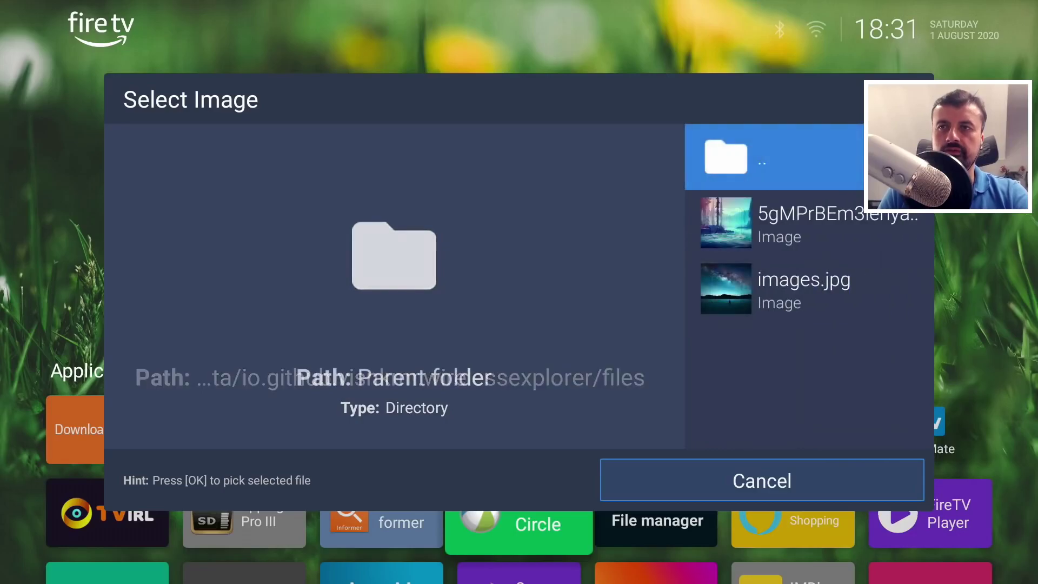
key(Down)
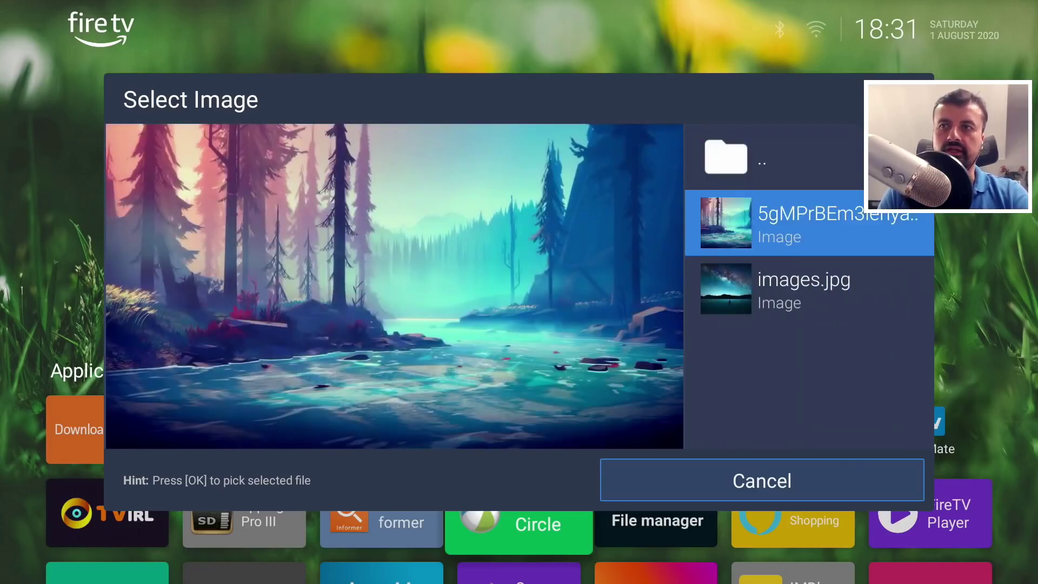
key(Return)
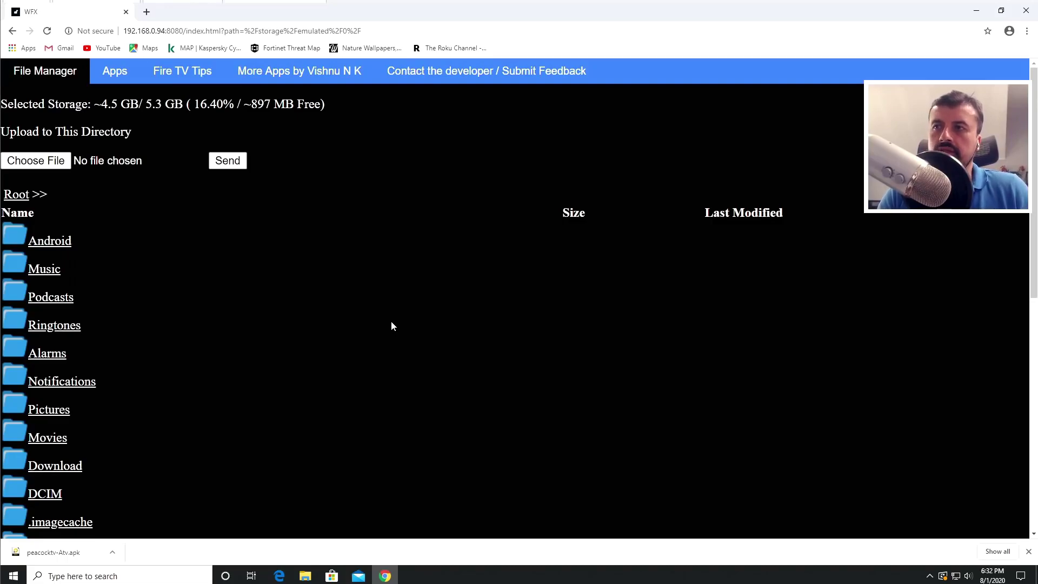
List the 68 installed apps and launch Downloader on the Fire TV
click(115, 71)
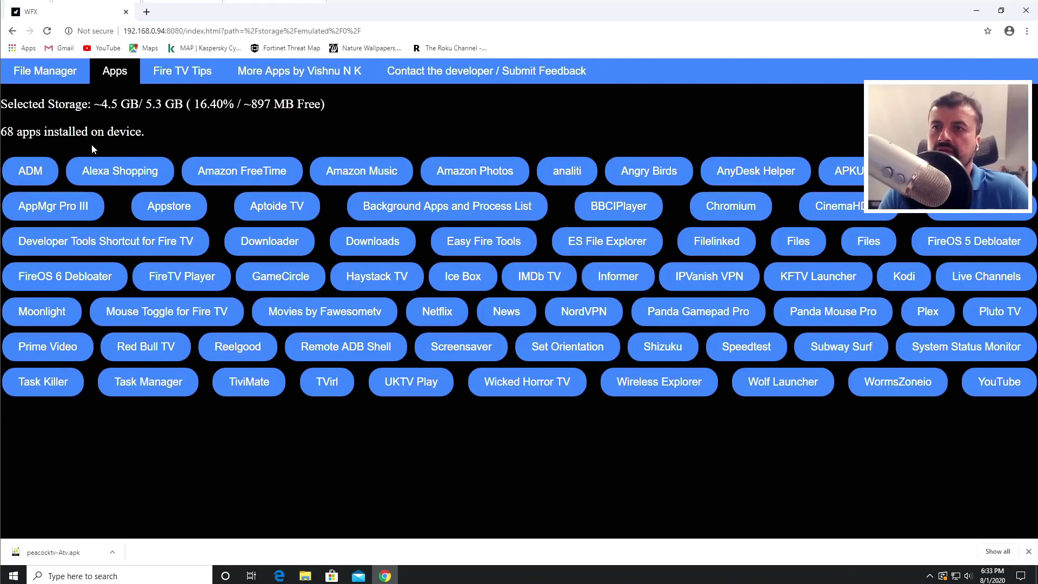
click(267, 241)
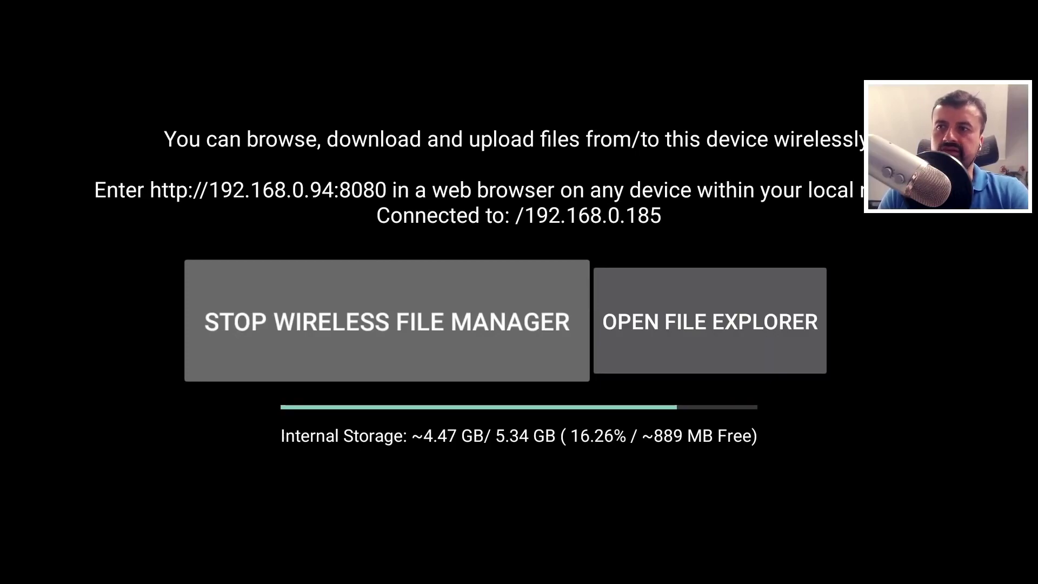
Restart the server sharing the 1E36-F04E USB drive instead of storage 0
key(Return)
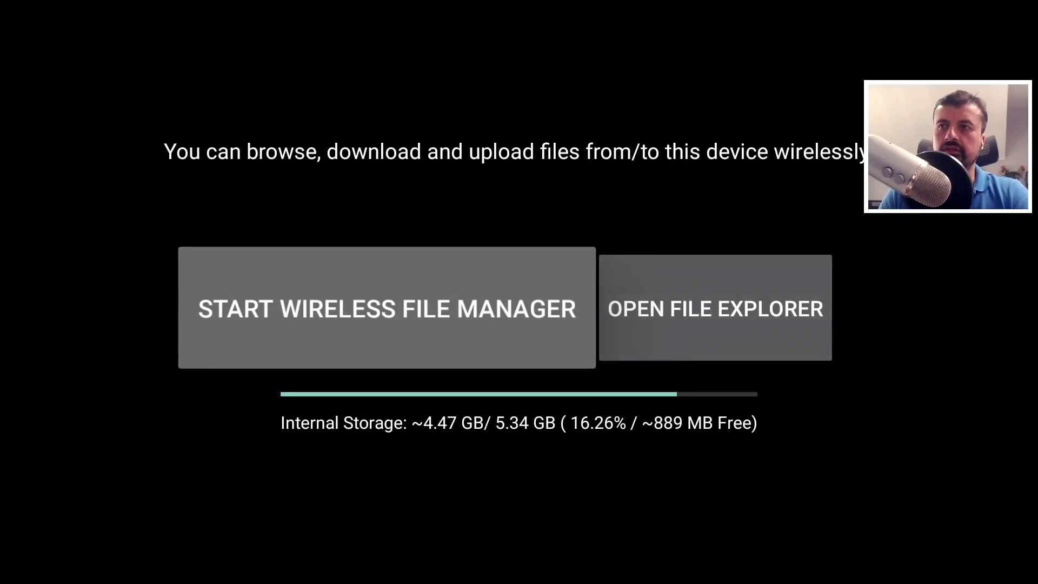
key(Return)
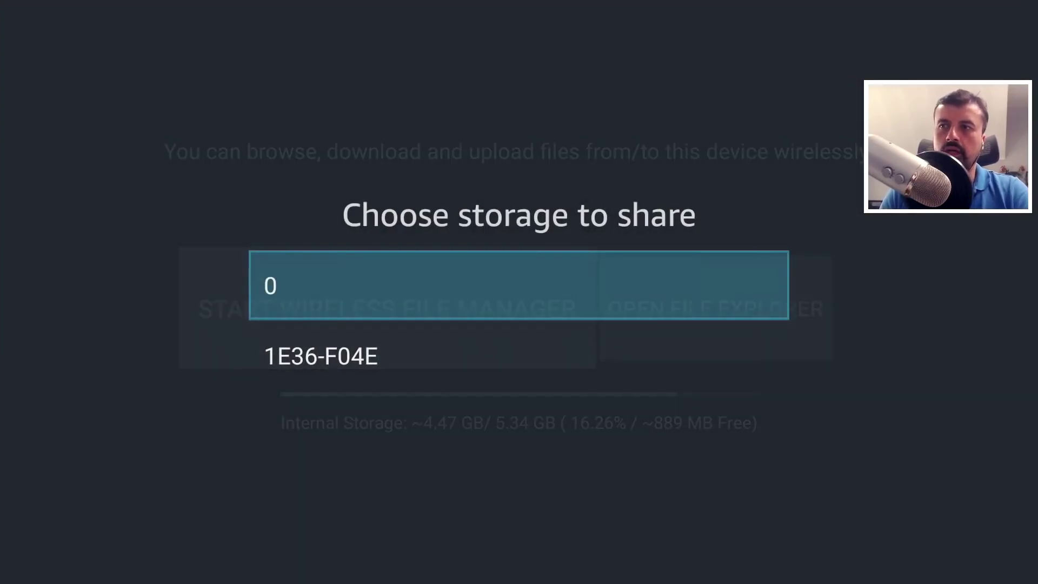
key(Down)
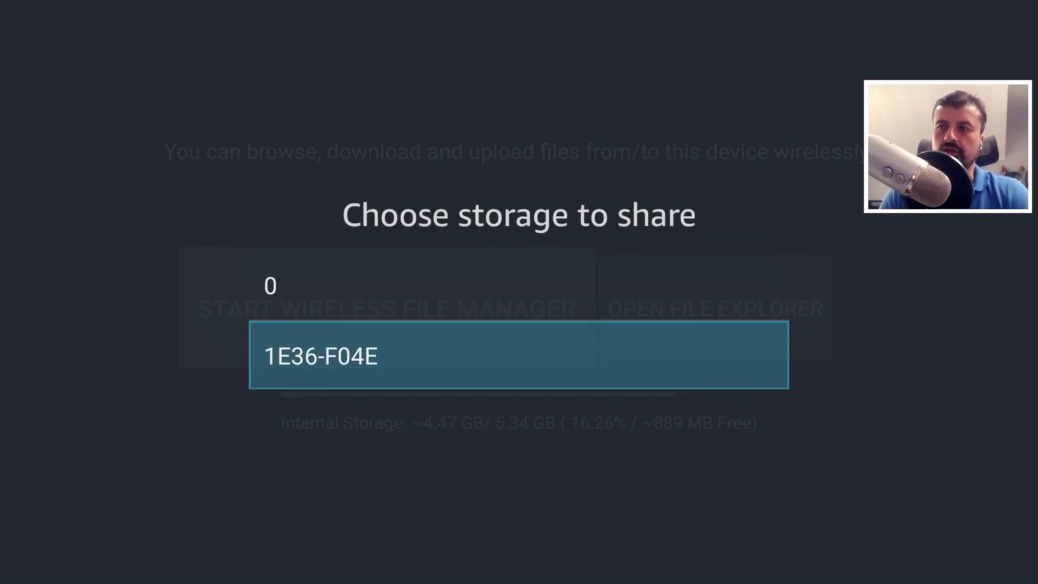
key(Return)
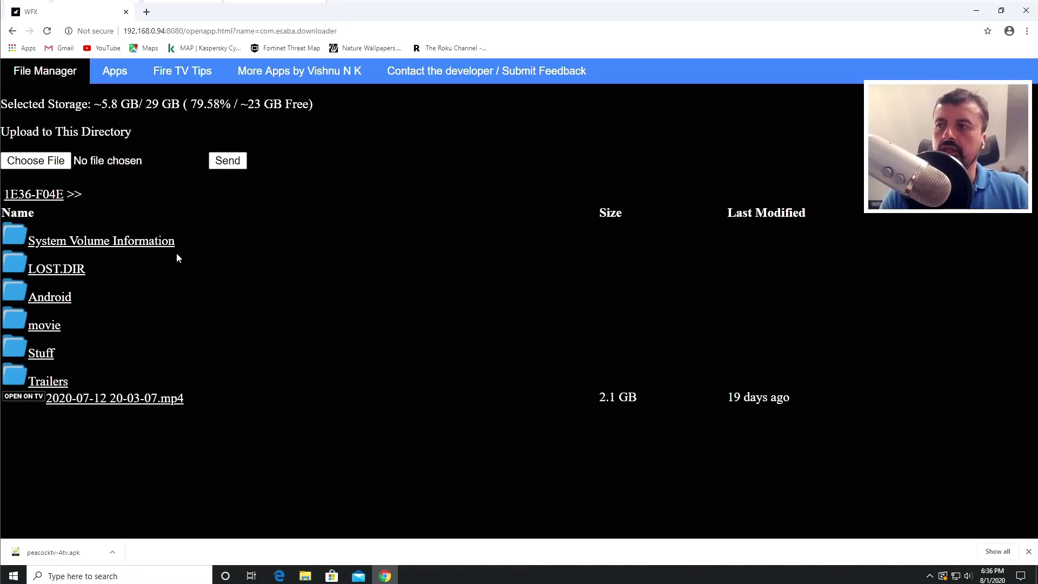
Open the movie folder and test-play The Simpsons 16x1 (1989).mp4 in a browser tab, then close it
click(42, 326)
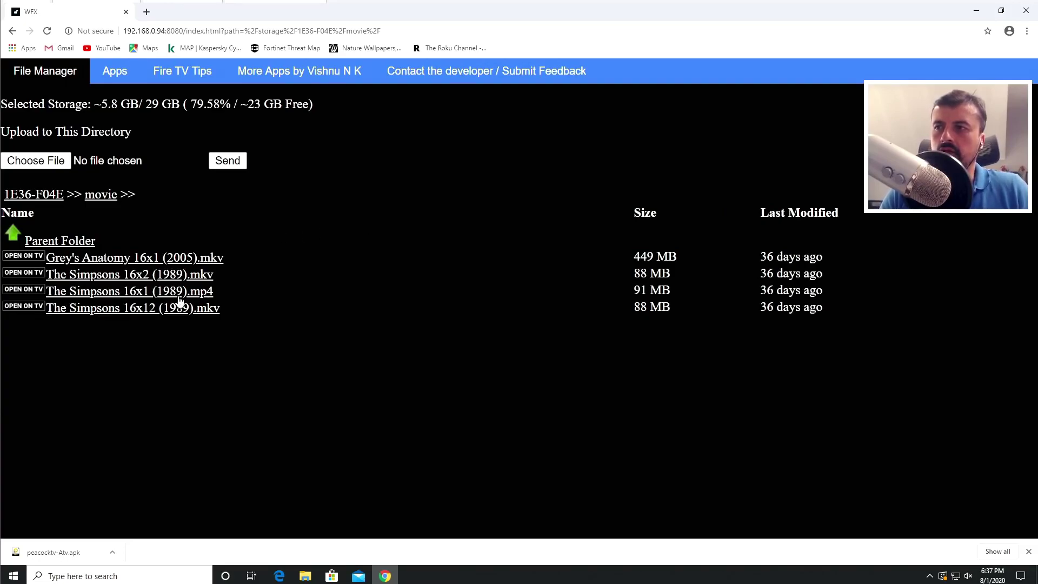
click(126, 292)
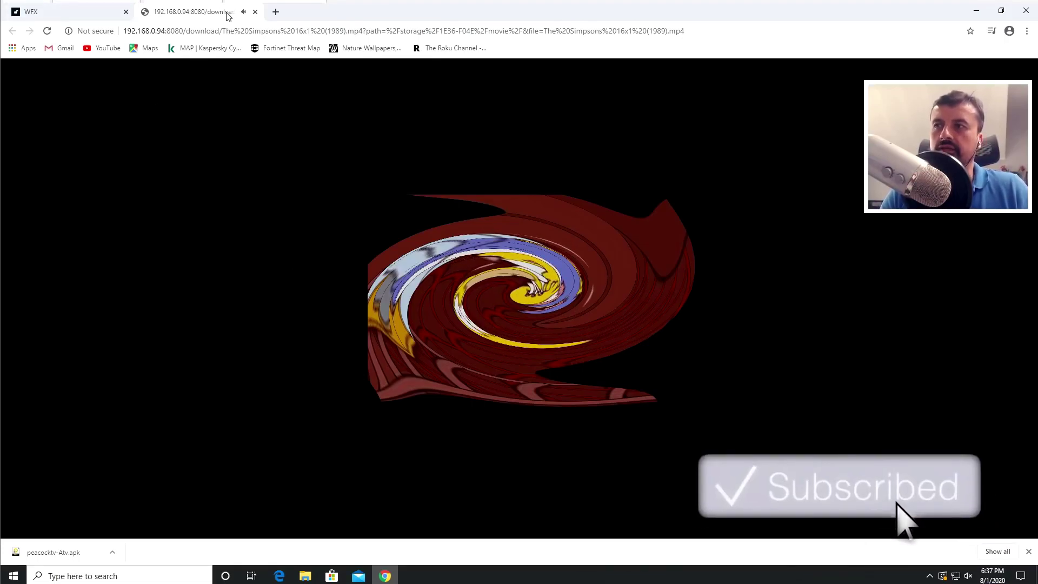
click(255, 11)
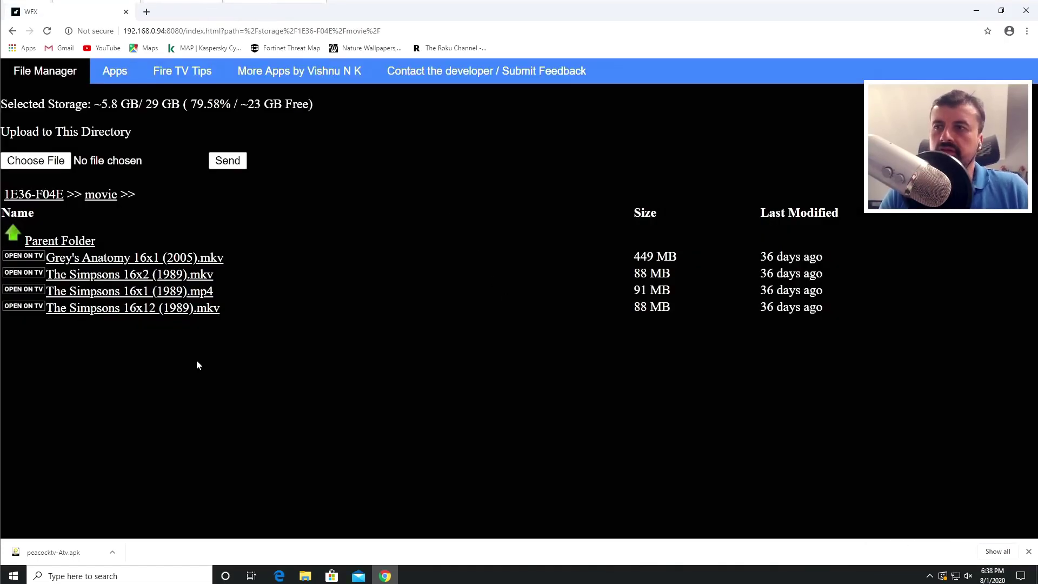
Save The Simpsons 16x1 (1989).mp4 to the PC's Desktop\Stuff folder with Save link as
right_click(143, 291)
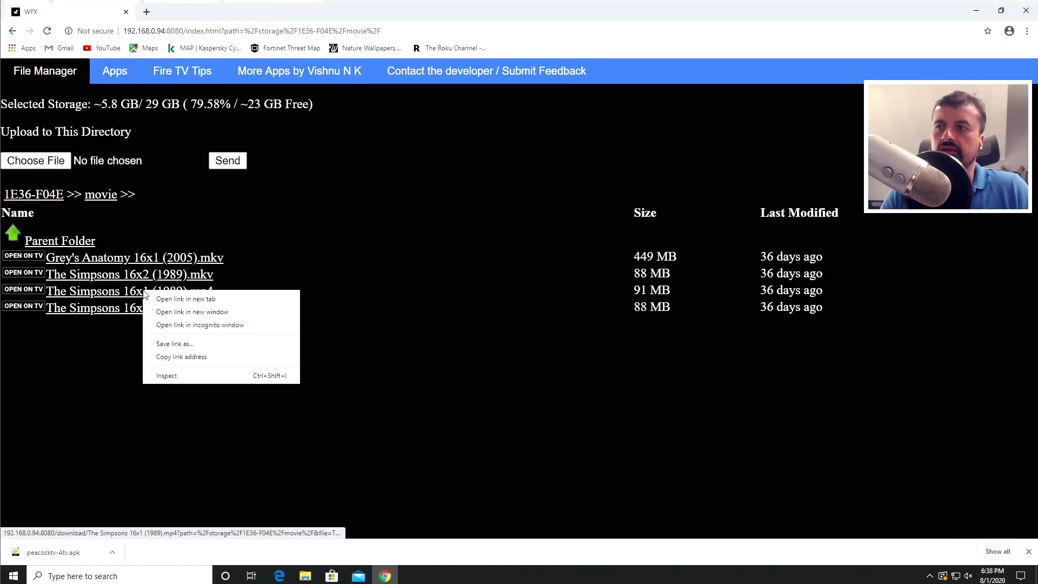
click(216, 343)
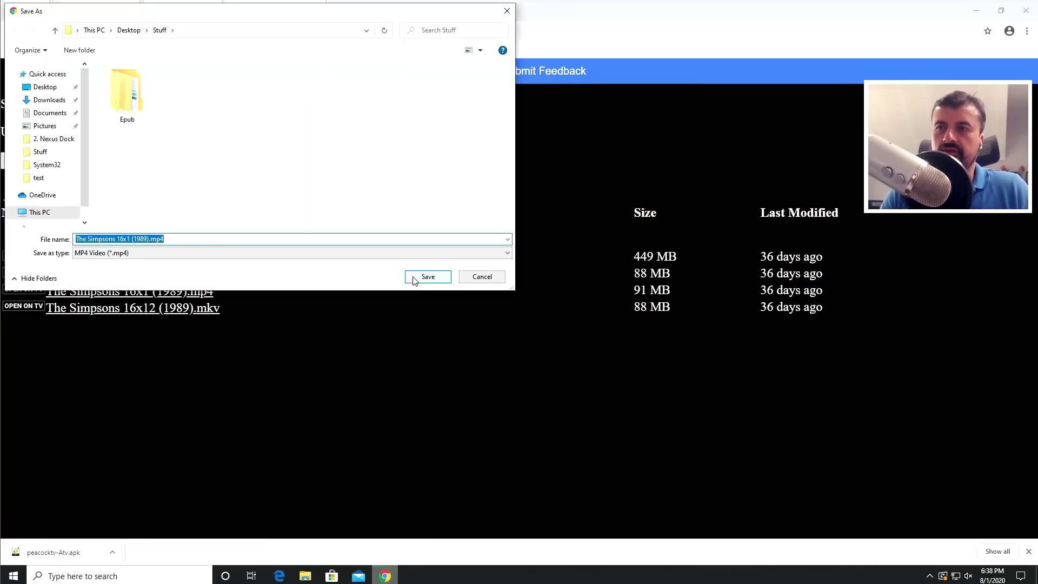
click(414, 277)
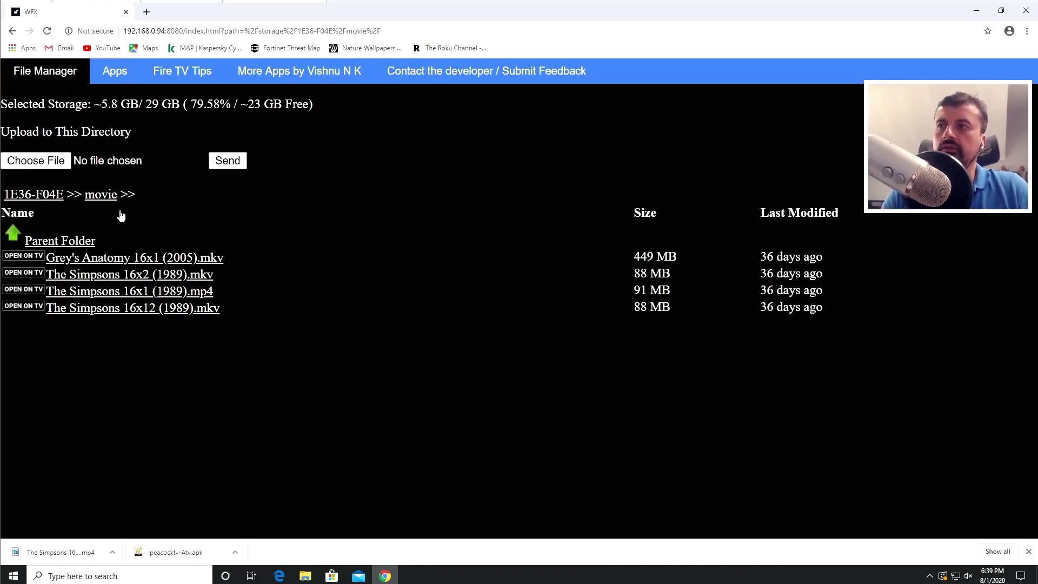
Download the Set Orientation APK from TechDoctorUK's FireStick Tools, then return to the file manager
click(50, 199)
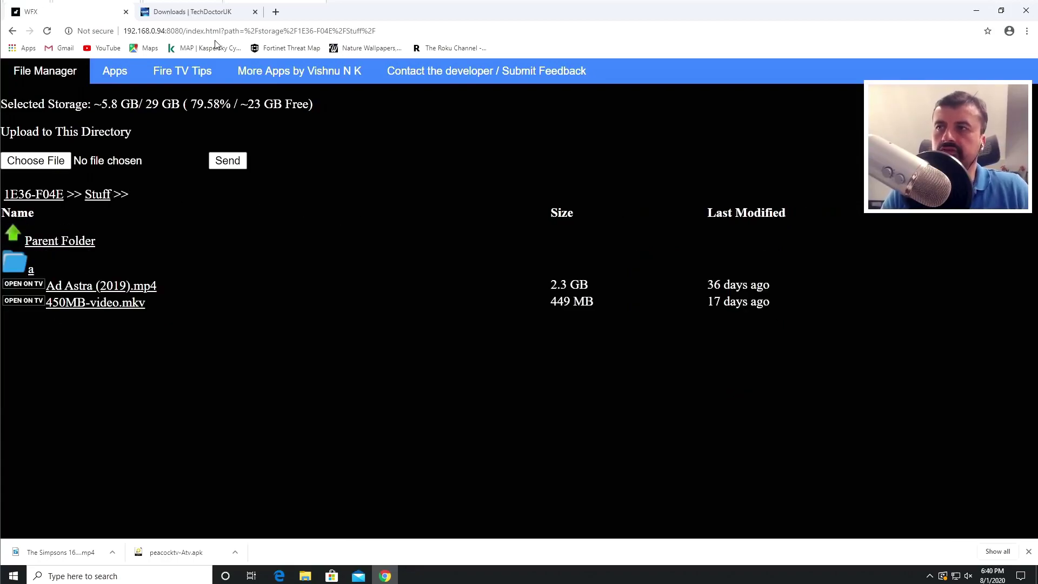
click(220, 18)
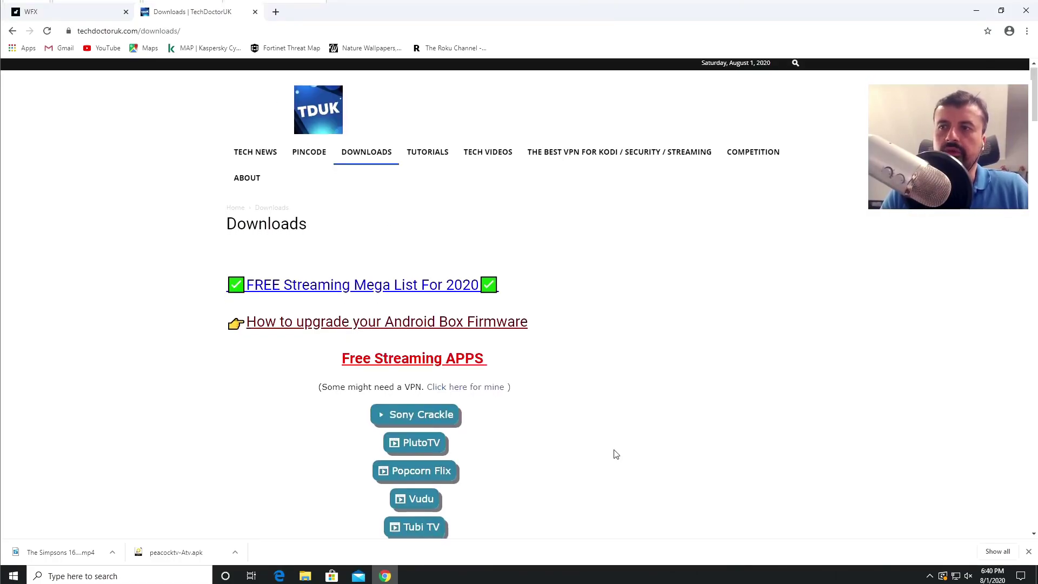
scroll(611, 452, down, 10)
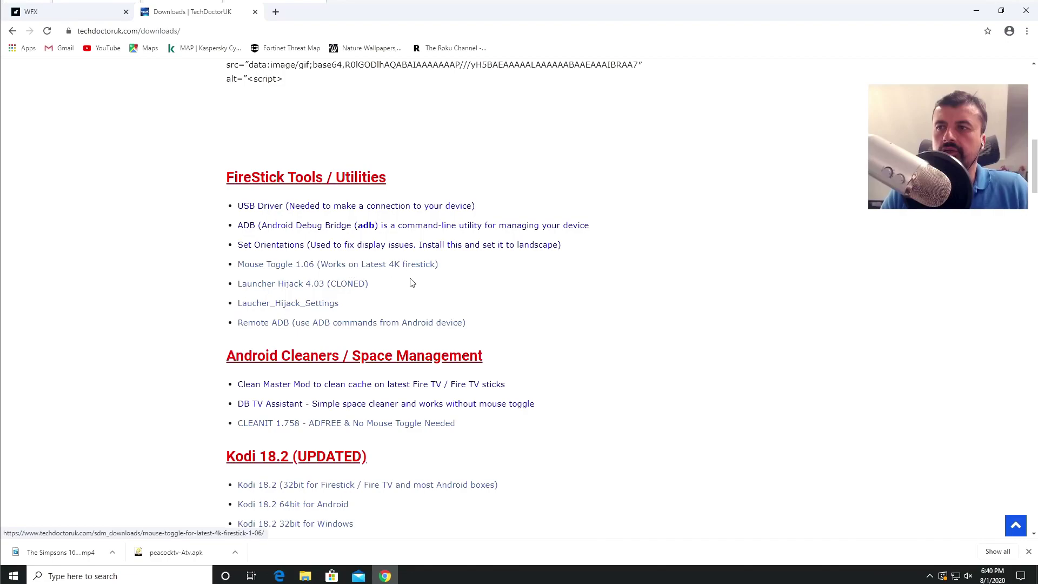
click(315, 252)
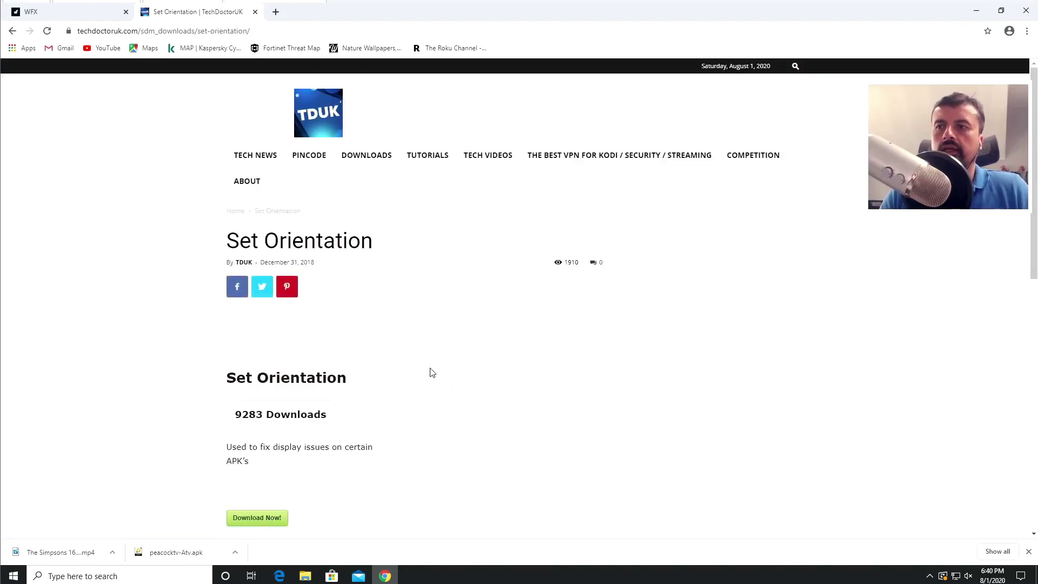
scroll(304, 414, down, 2)
click(271, 412)
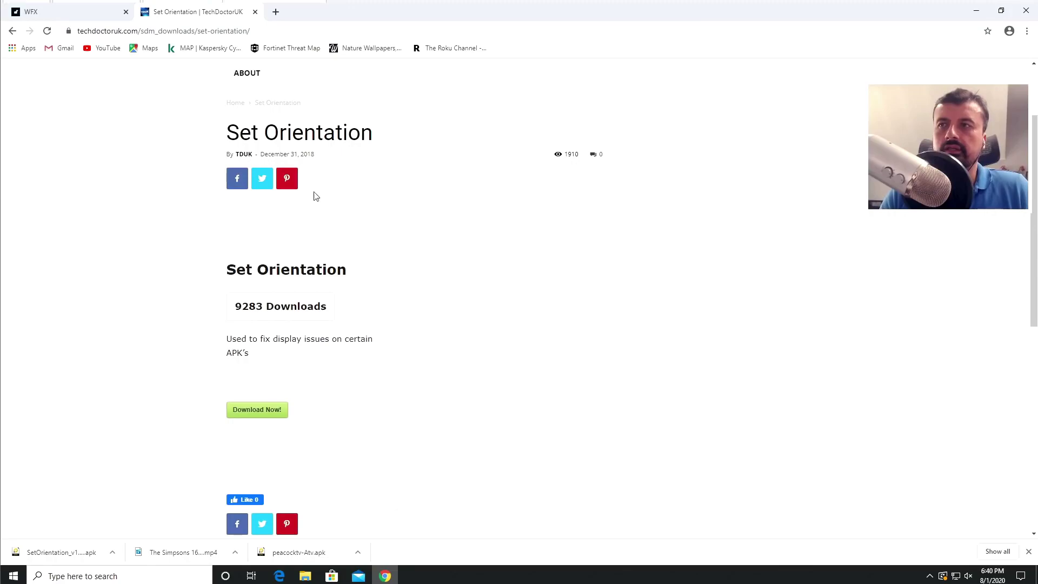
click(76, 16)
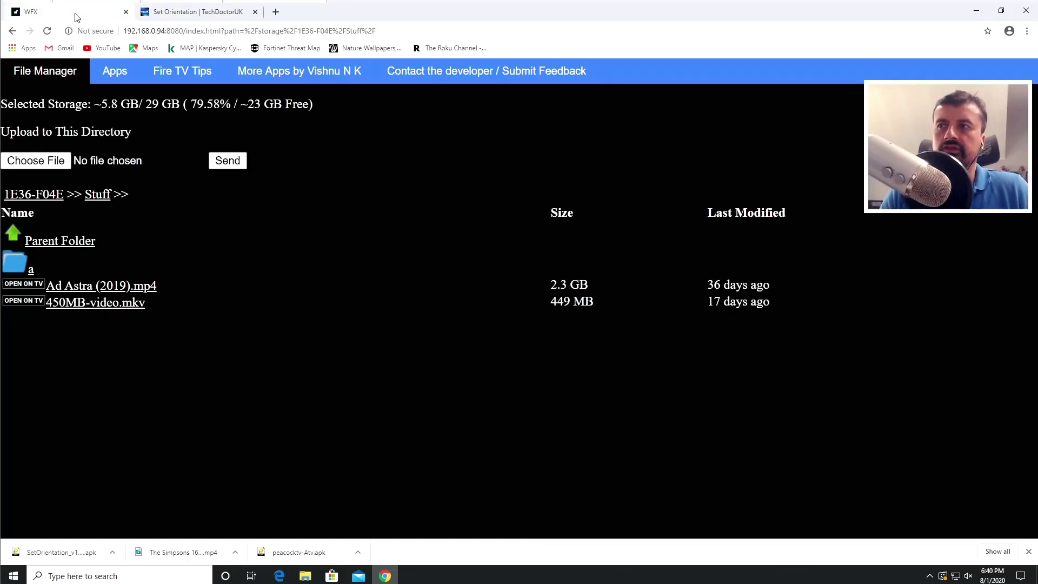
Upload SetOrientation_v1.1.4.apk to the Fire TV and launch it with OPEN ON TV
click(48, 162)
click(158, 98)
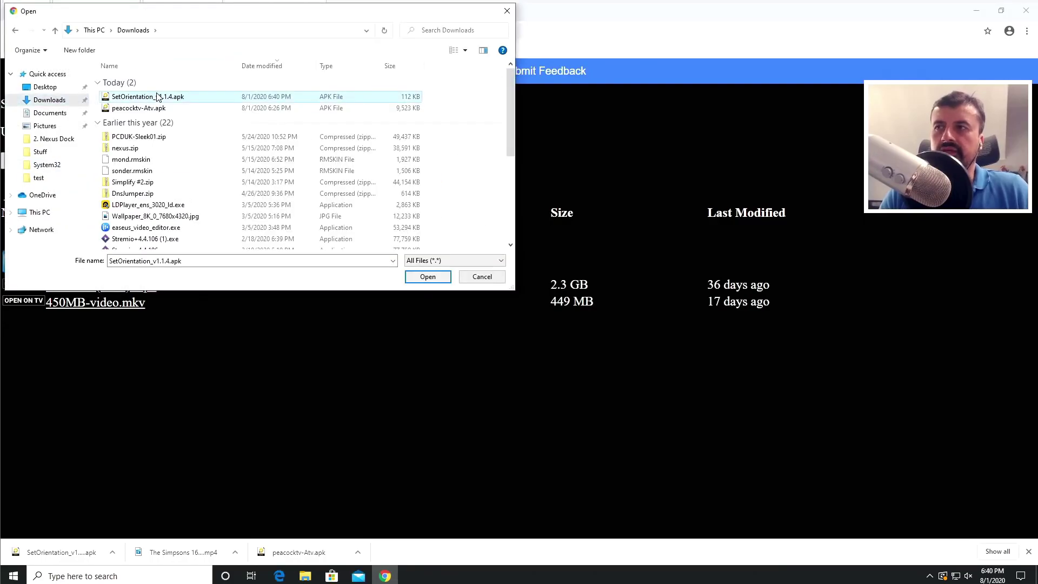
click(427, 276)
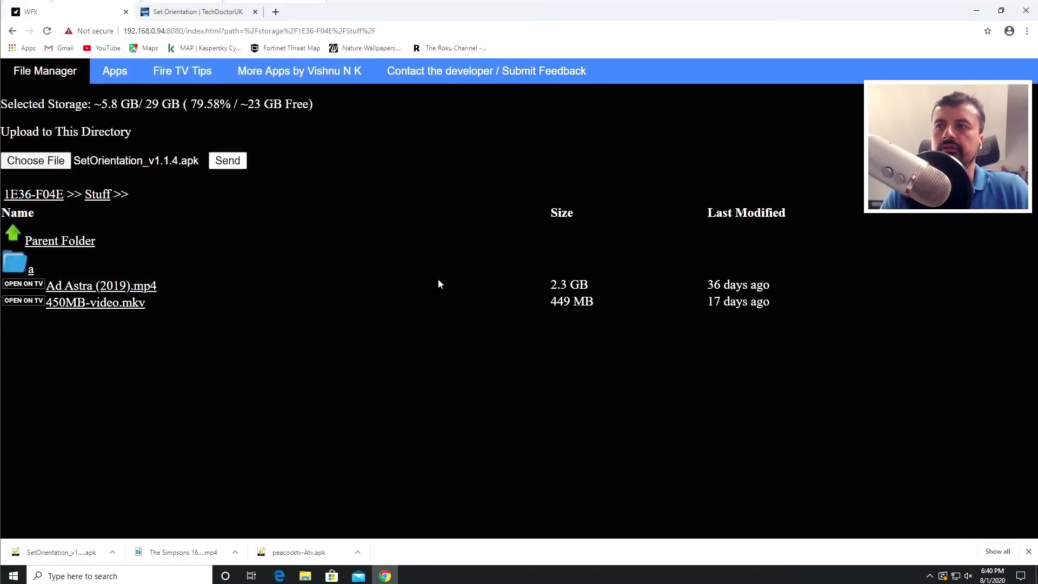
click(239, 165)
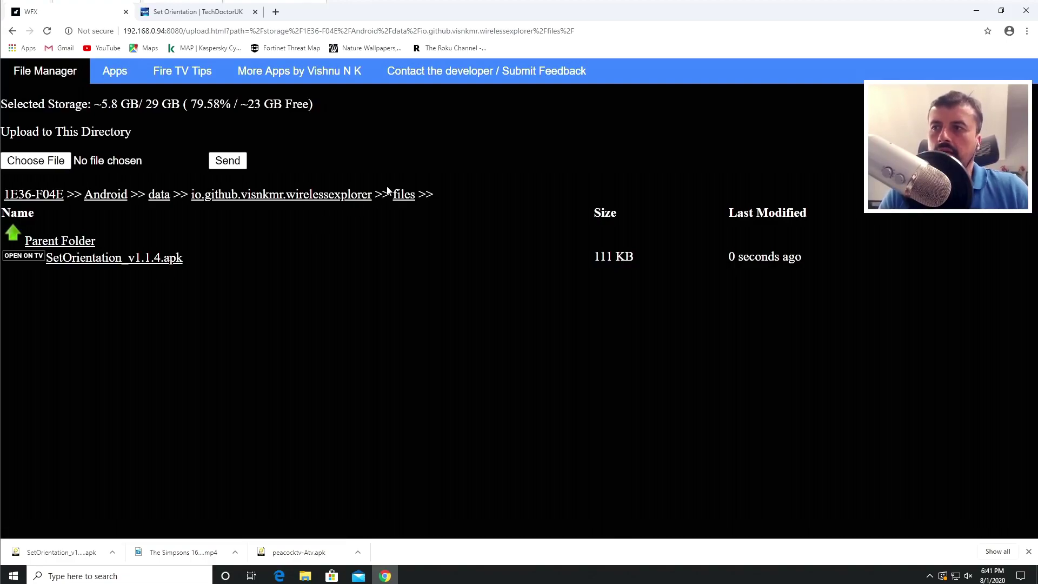
click(25, 258)
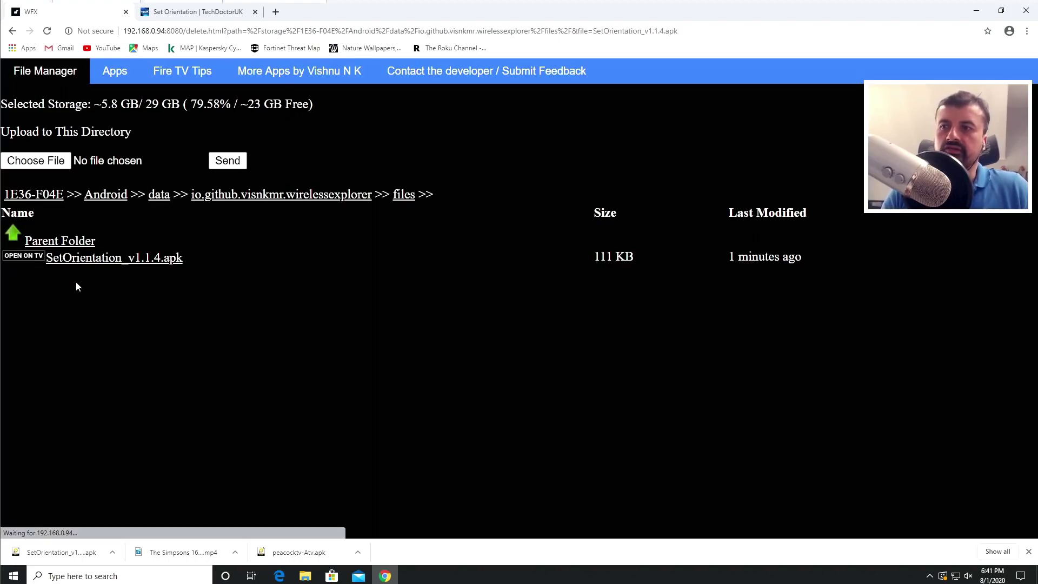